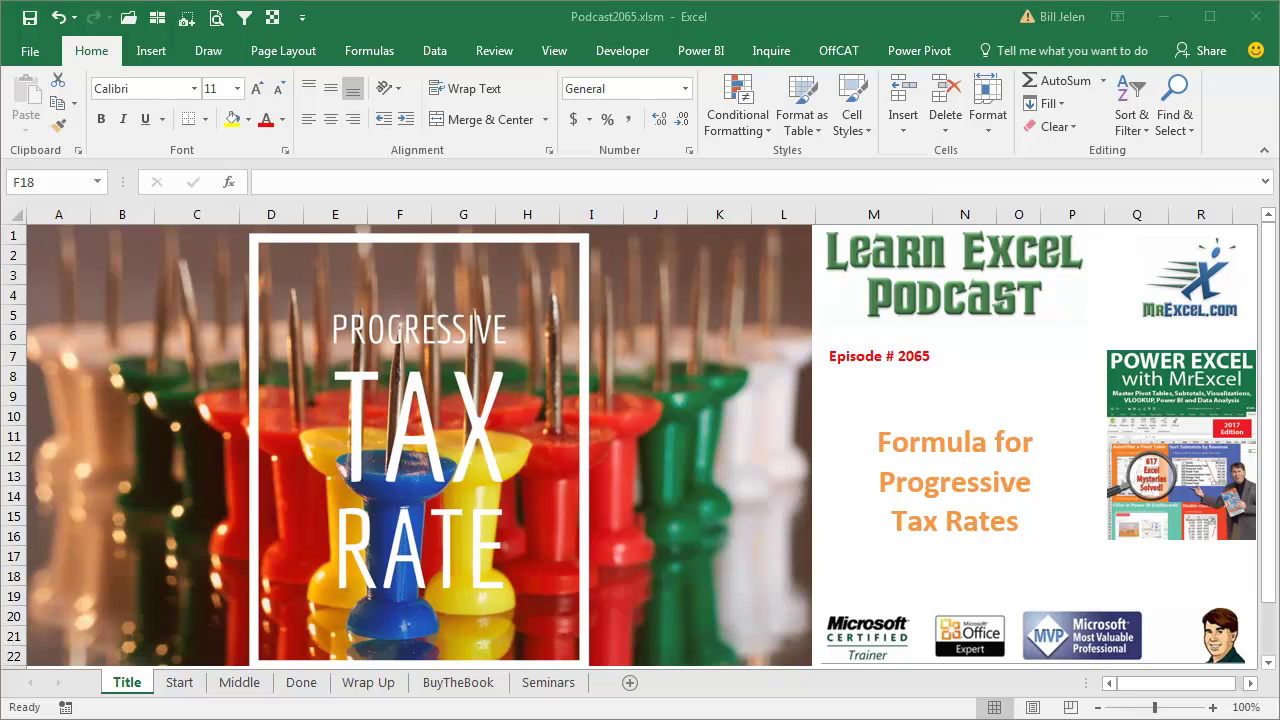
click(190, 687)
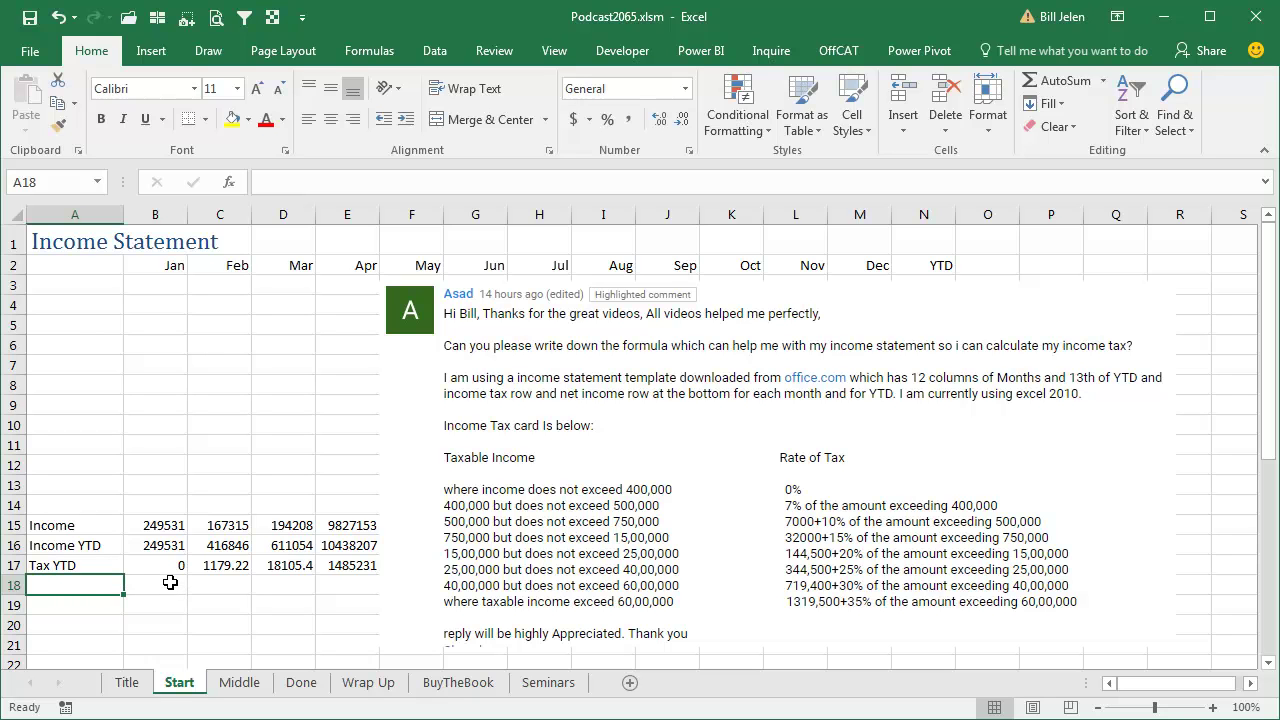
- Drag the email screenshot down and right so it no longer covers the bracket table
click(170, 582)
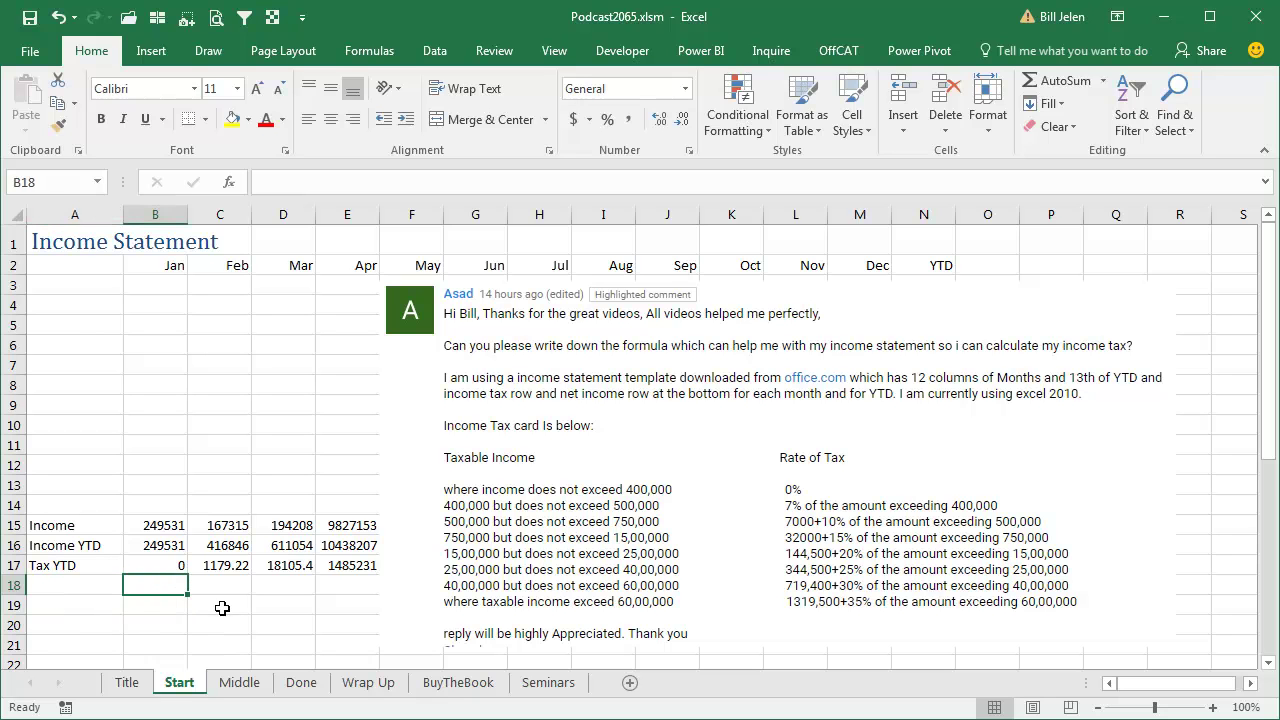
scroll(222, 610, down, 5)
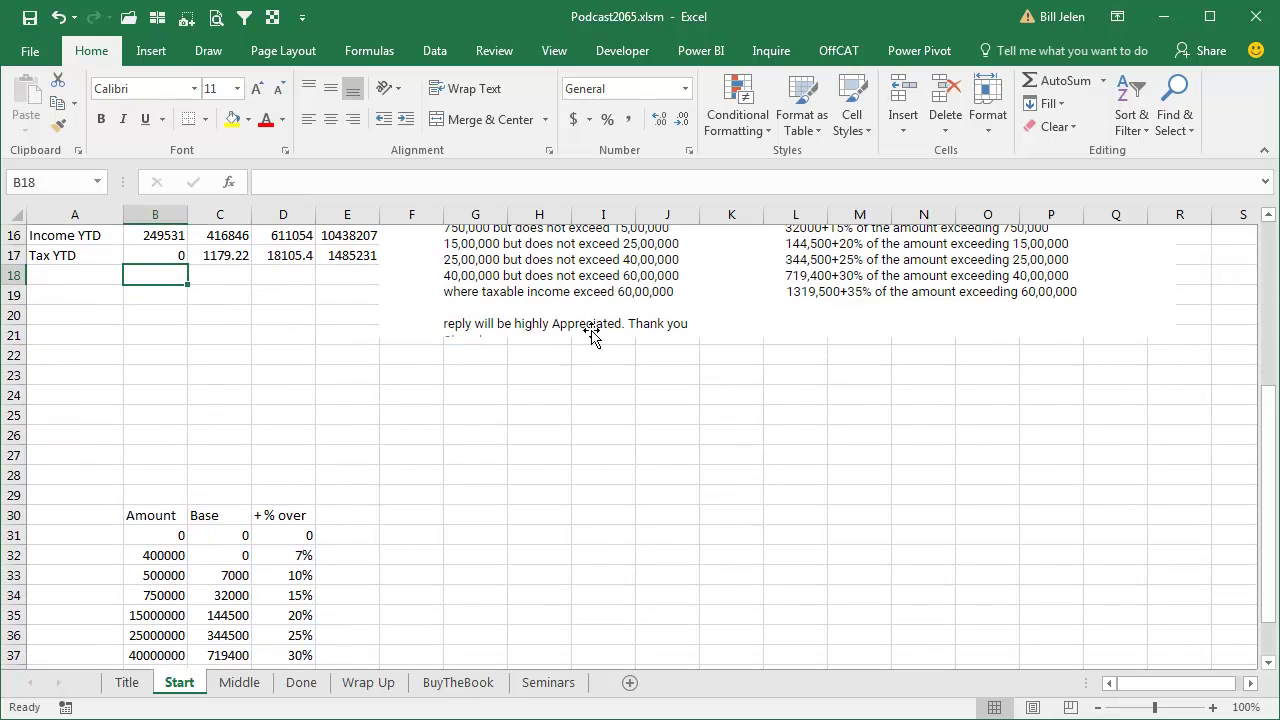
drag(620, 282, 612, 437)
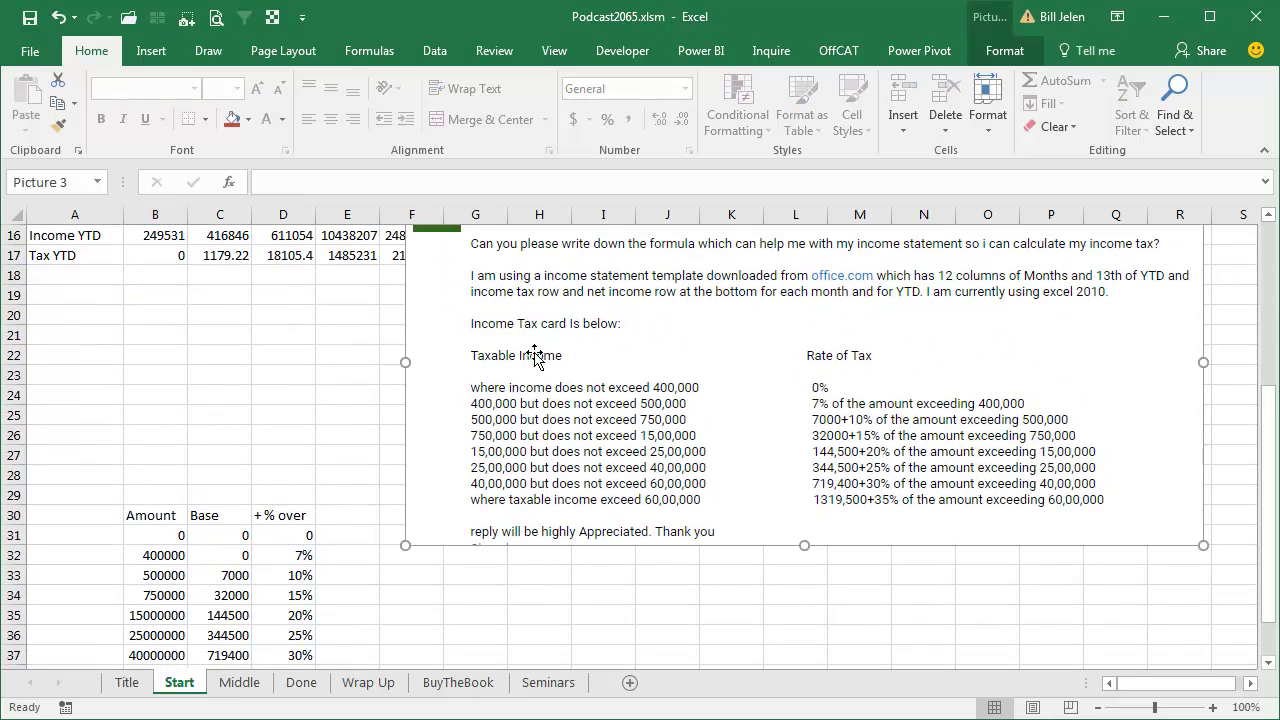
scroll(276, 571, down, 1)
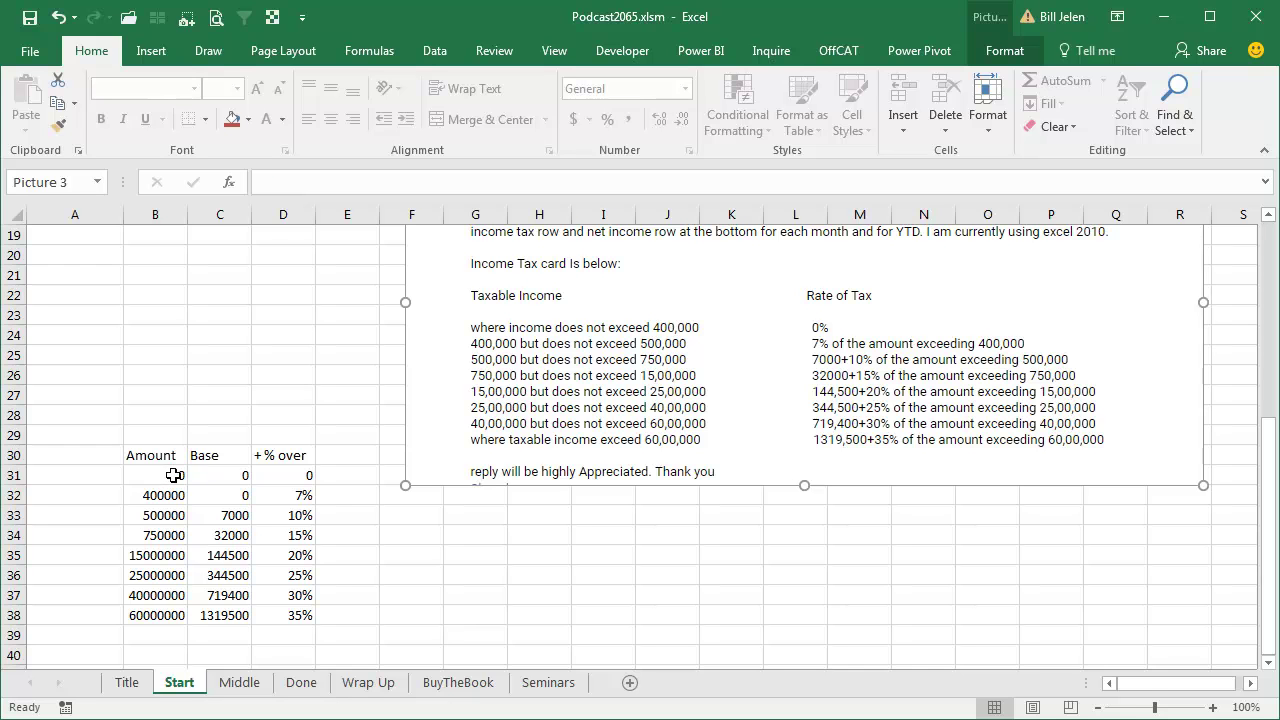
- Check the bracket Amount, Base and % values, e.g. 400000 at 7% and 500000 with 7000 base at 10%
click(170, 476)
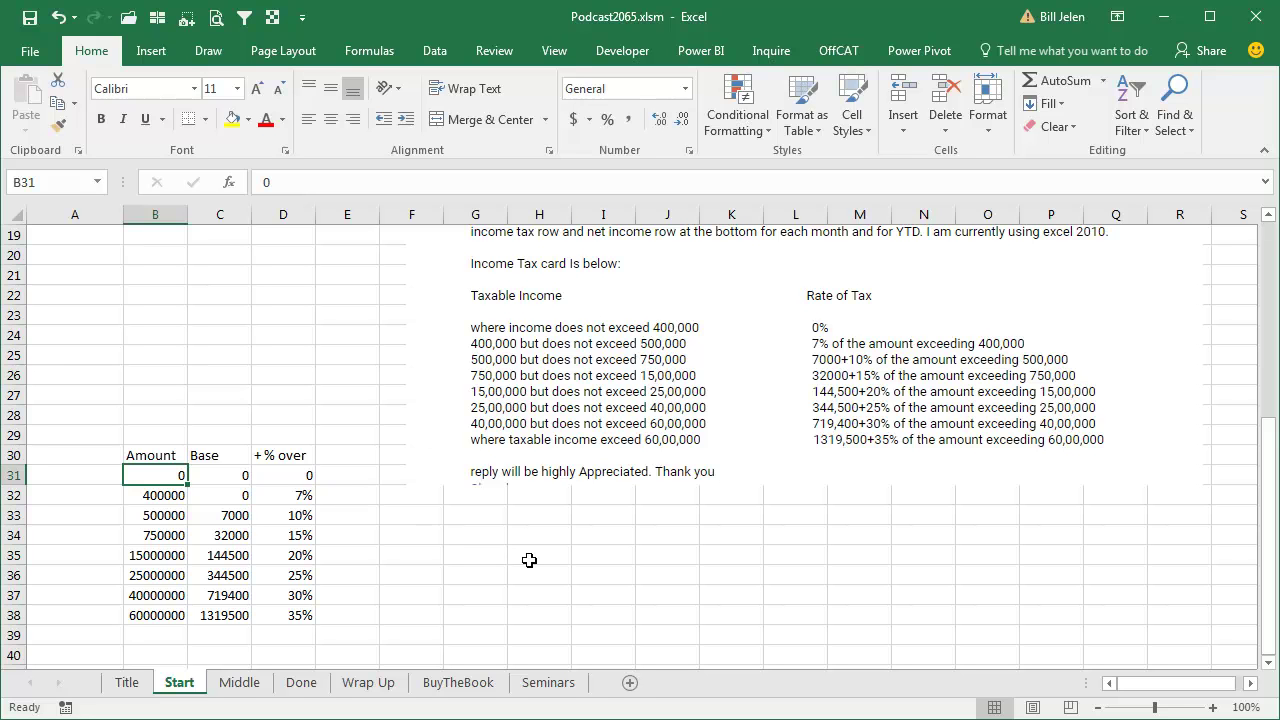
key(Right)
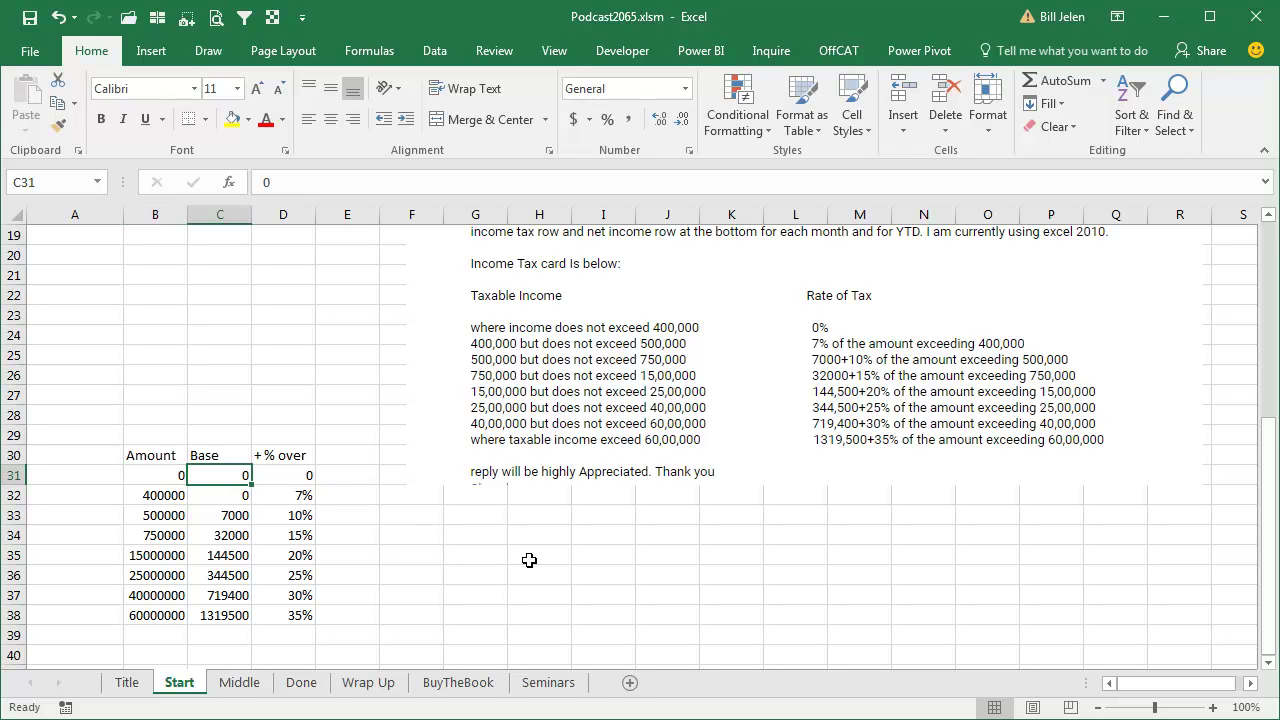
key(Right)
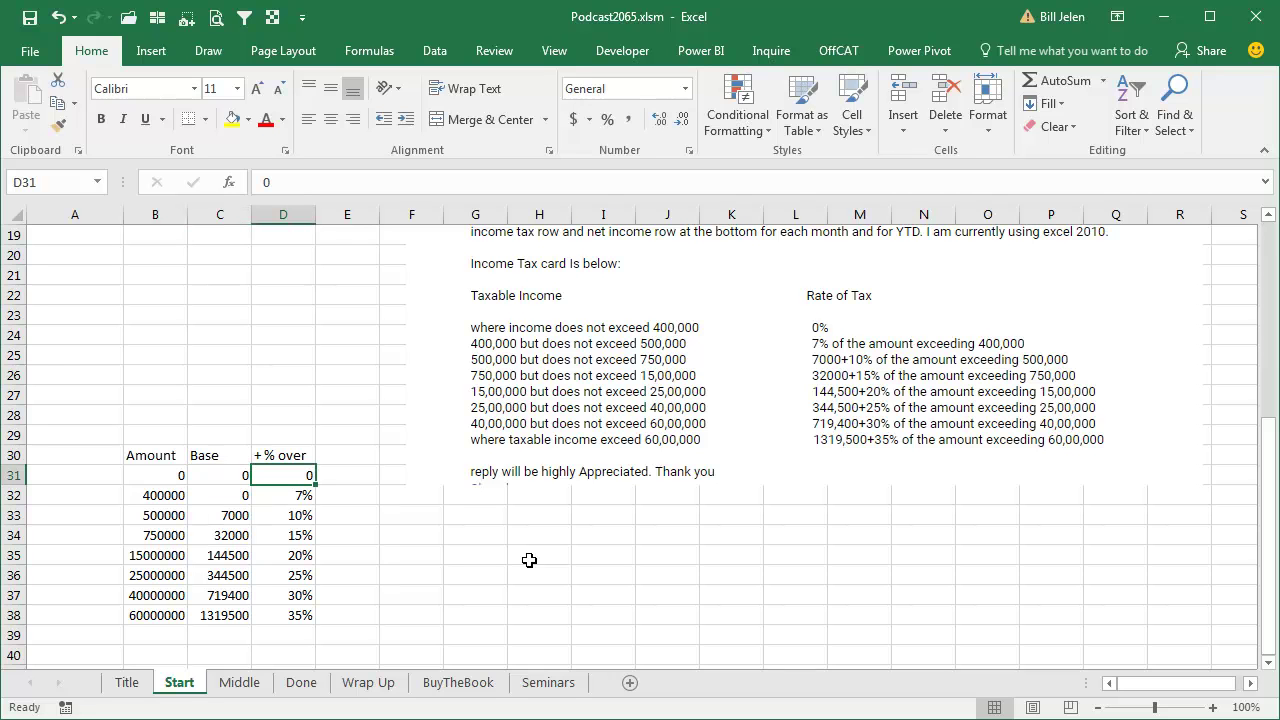
key(Down)
key(Left)
key(Left)
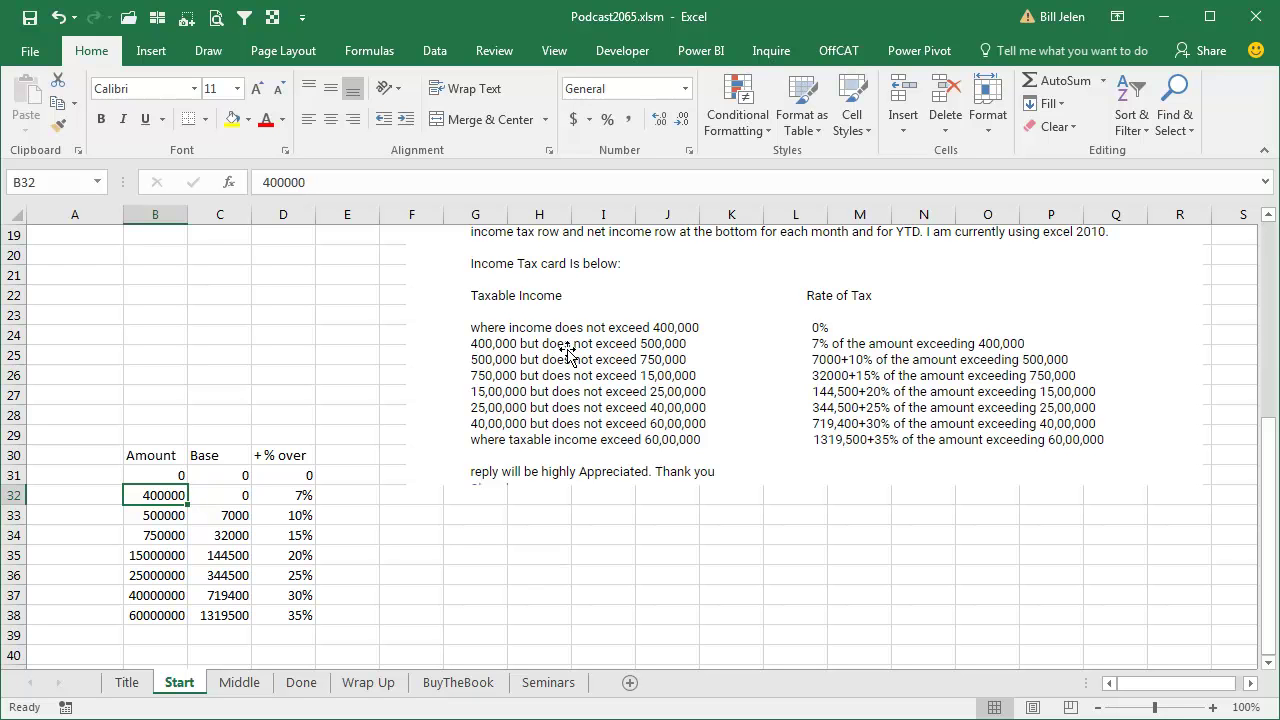
click(287, 496)
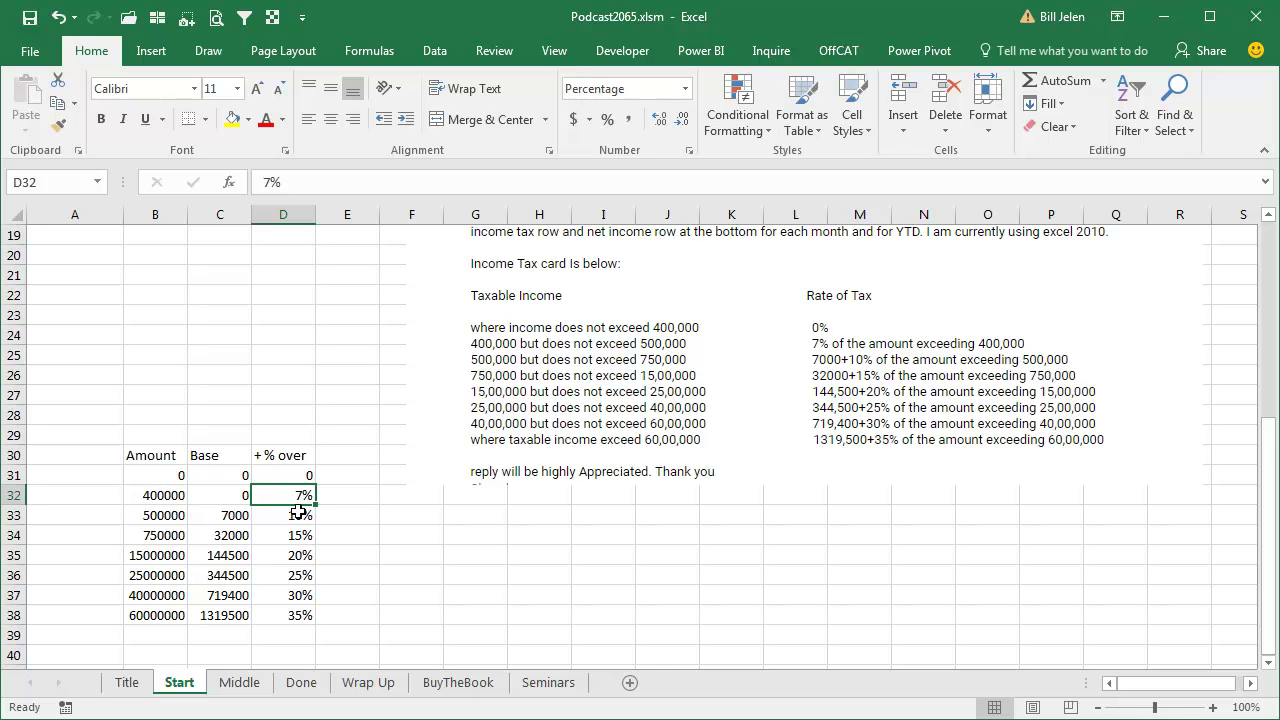
click(165, 519)
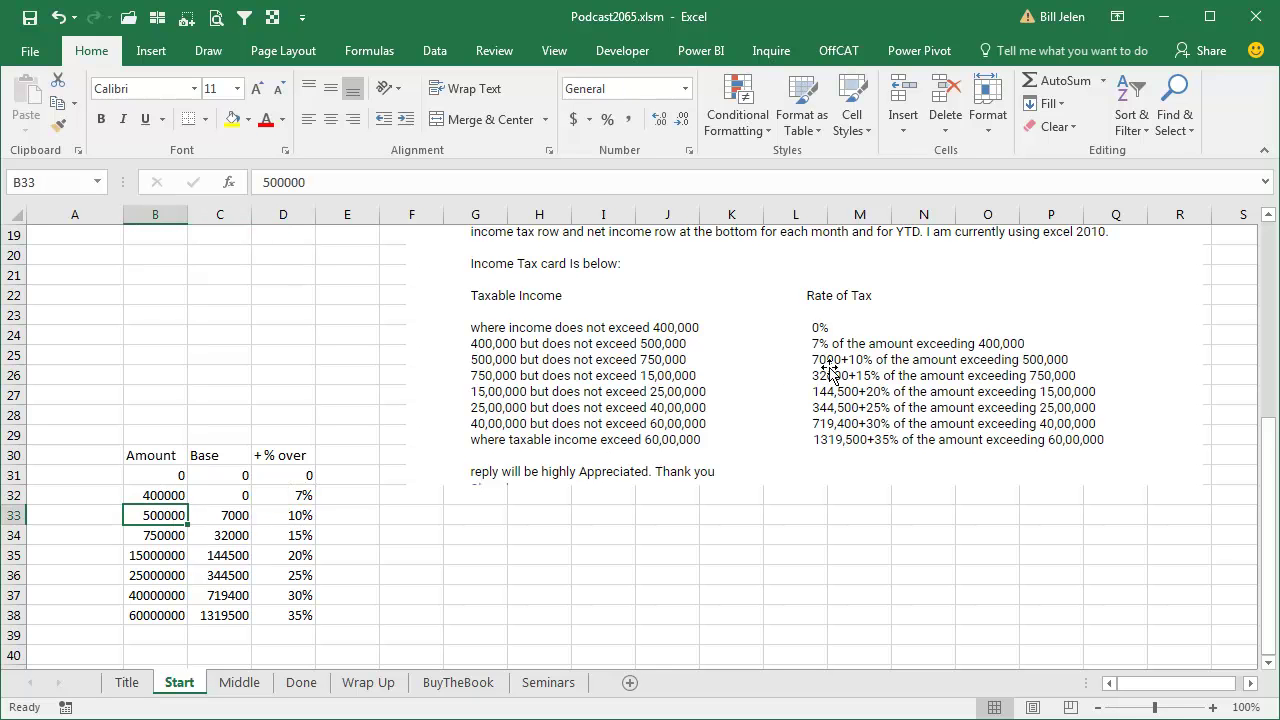
click(218, 515)
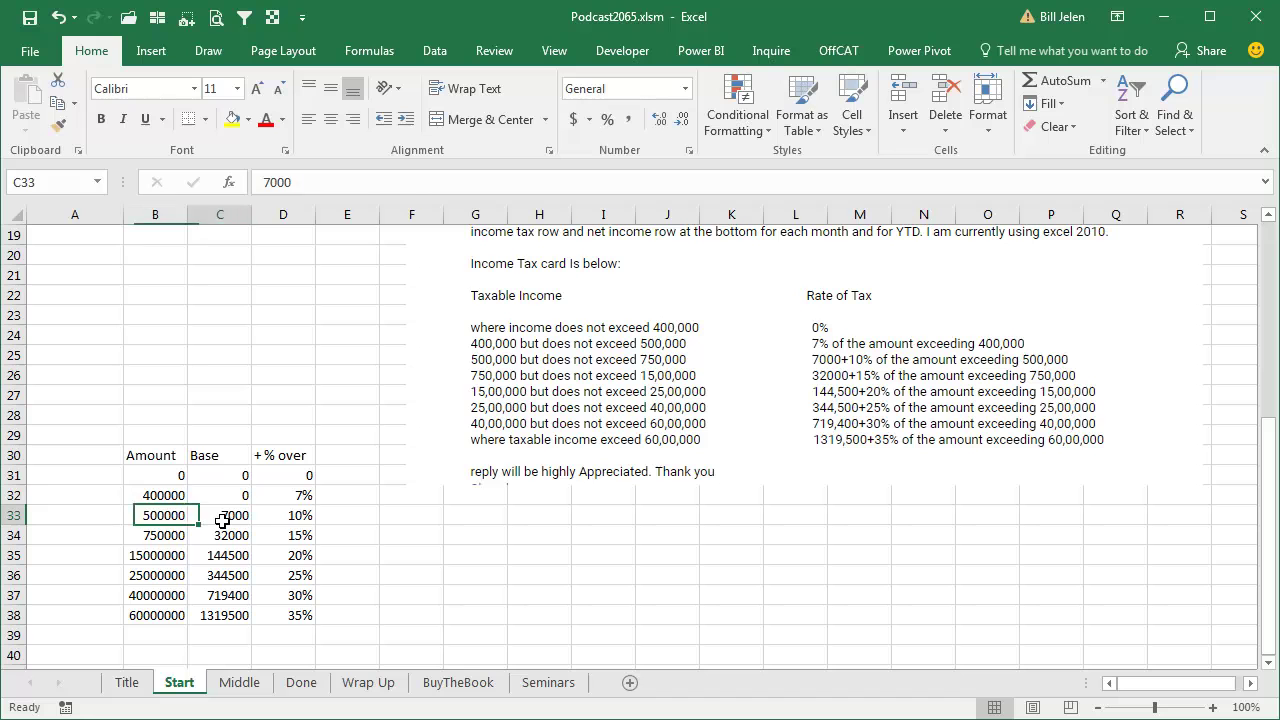
click(292, 515)
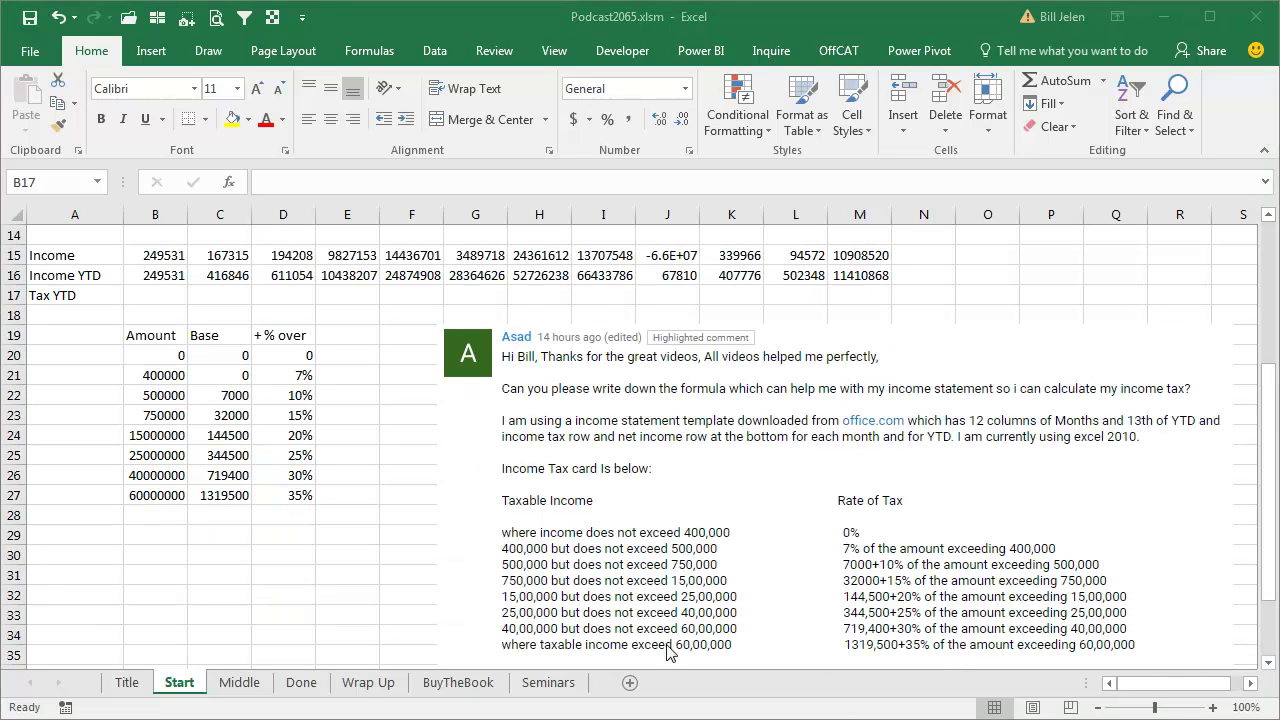
- In B17, enter =VLOOKUP(B16,$B$20:$D$27,2,TRUE) to fetch the bracket's base tax
click(165, 295)
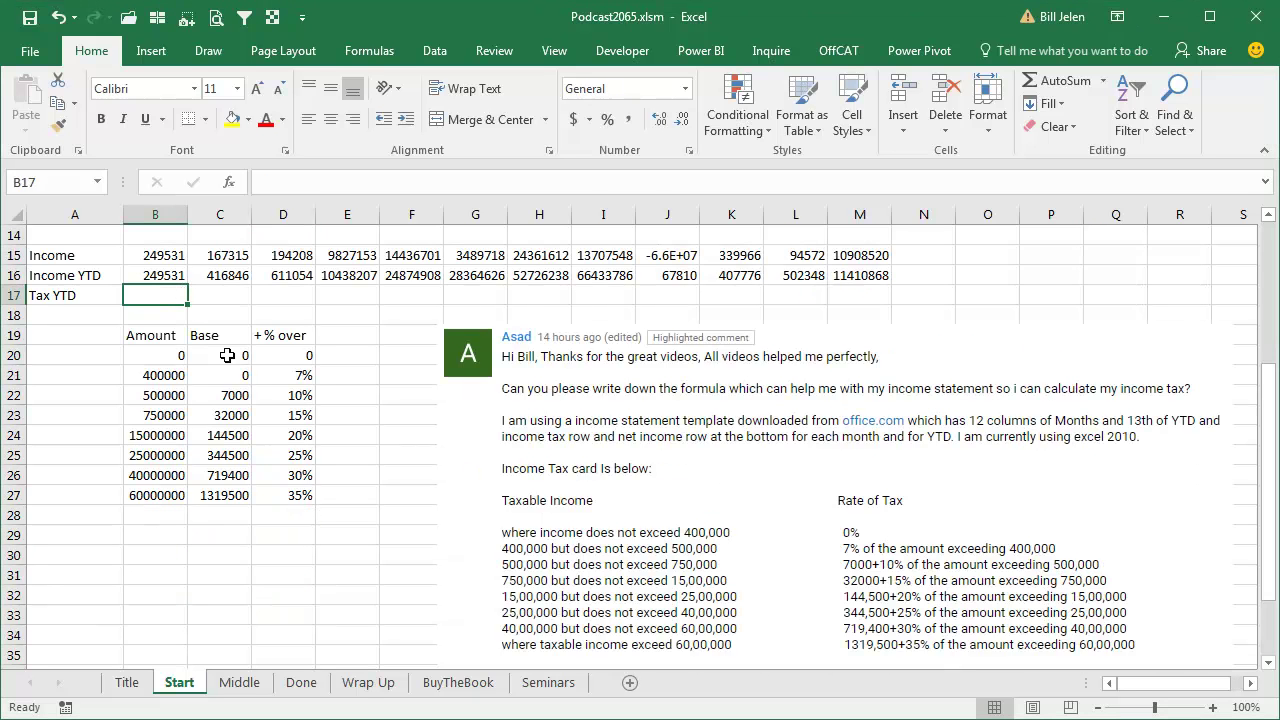
text(=VL)
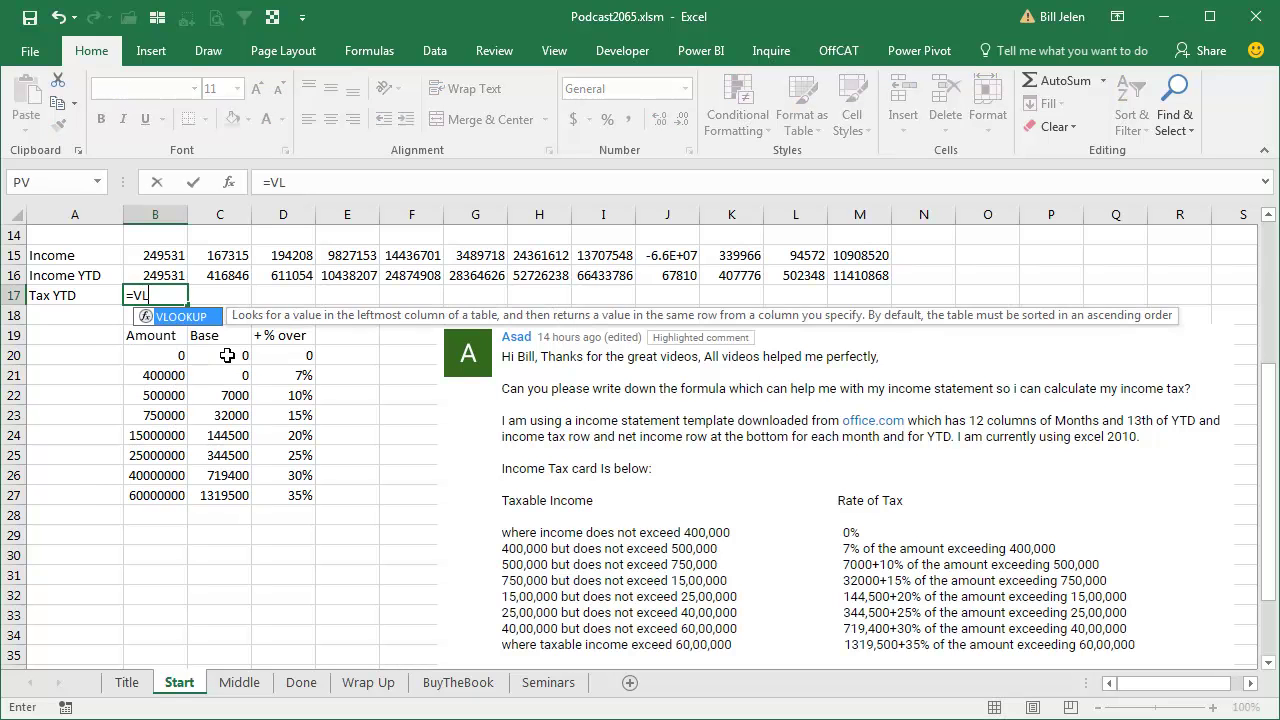
key(Tab)
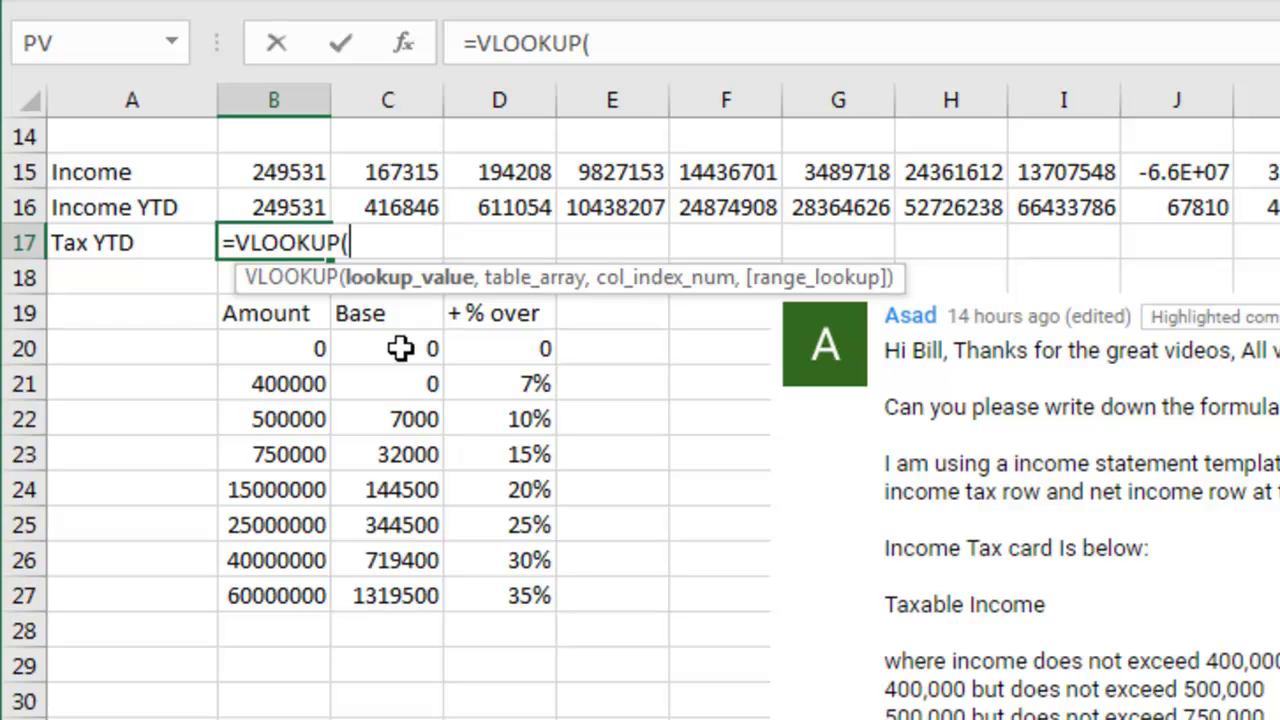
key(Up)
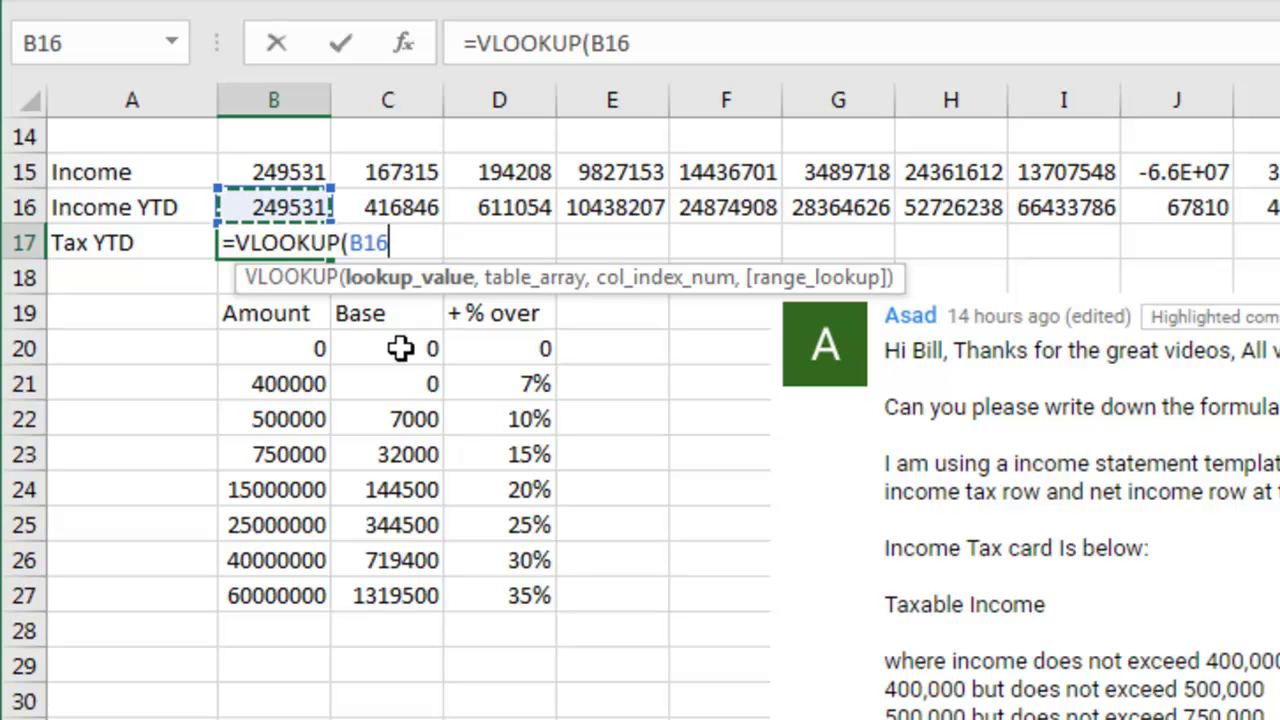
text(,)
key(Down)
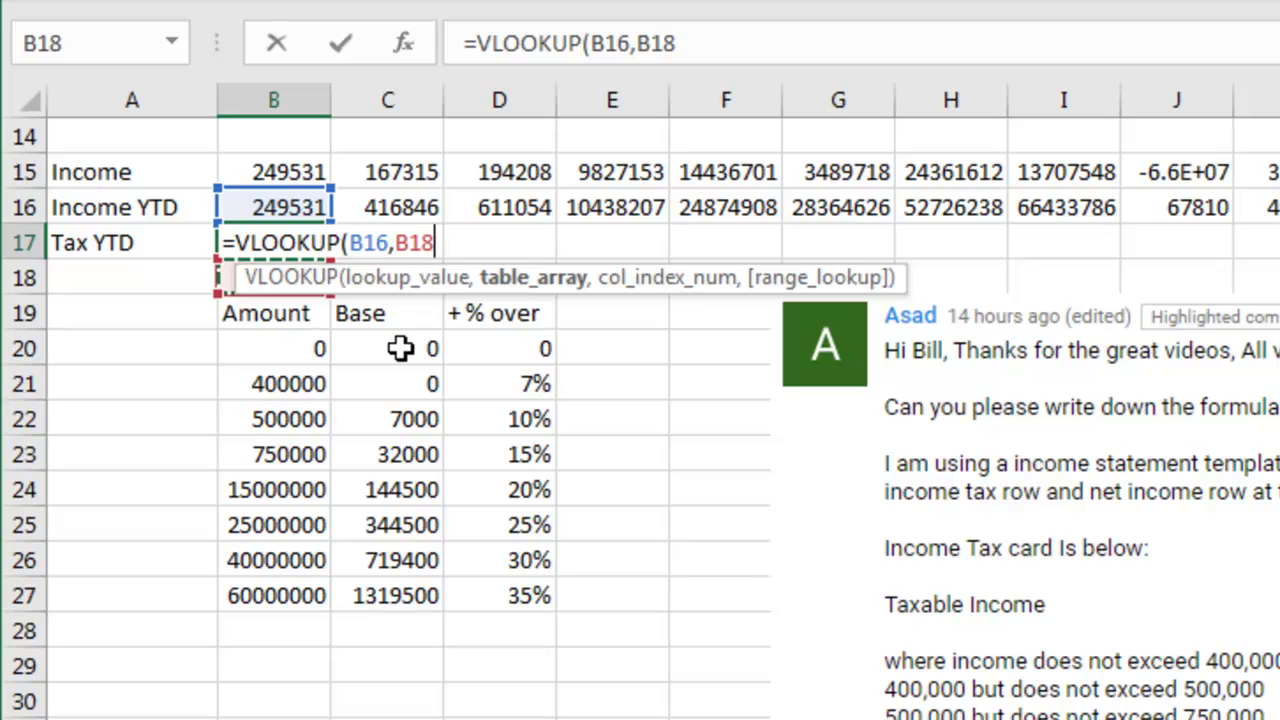
key(Down)
key(Down)
key(ctrl+shift+Down)
key(ctrl+shift+Right)
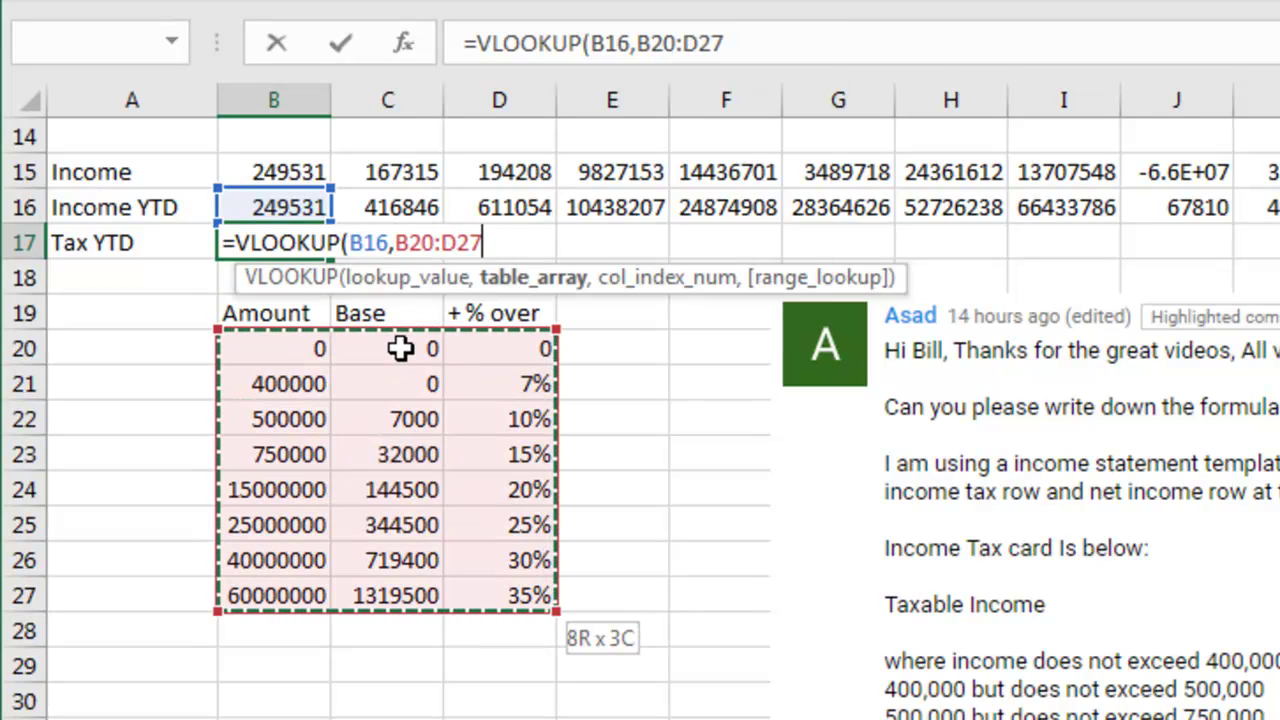
key(F4)
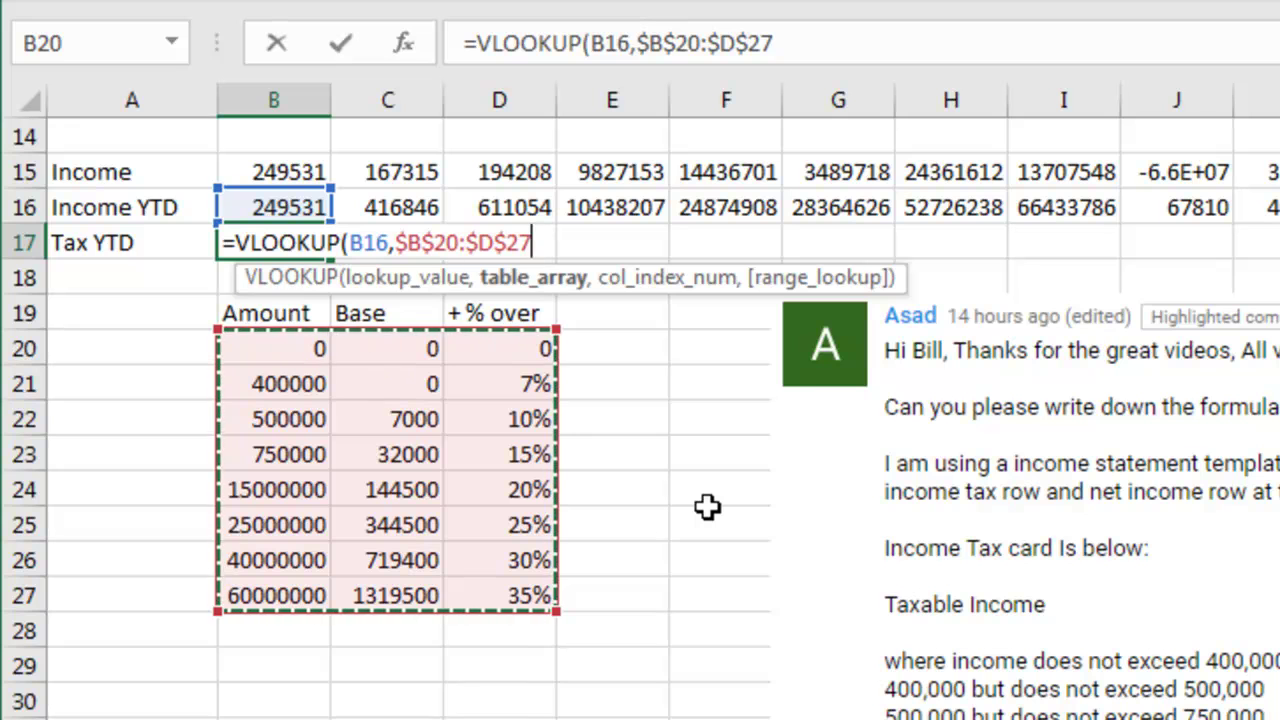
text(,)
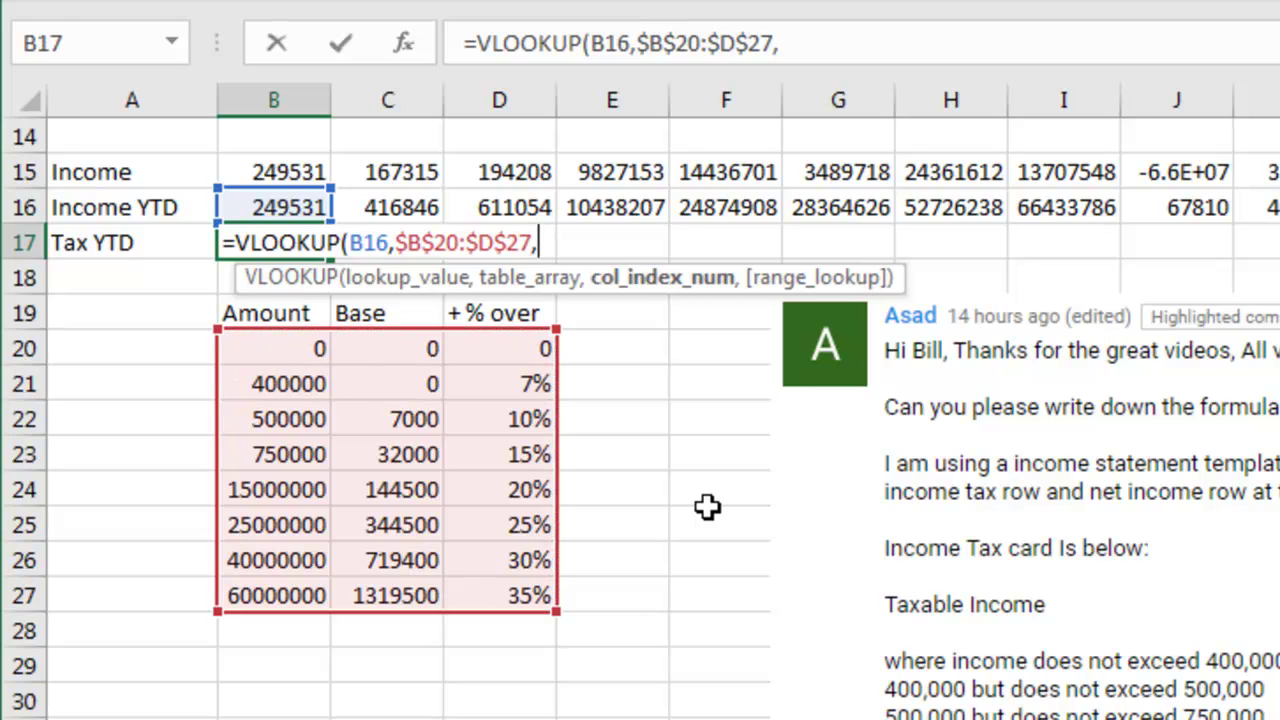
text(2,T)
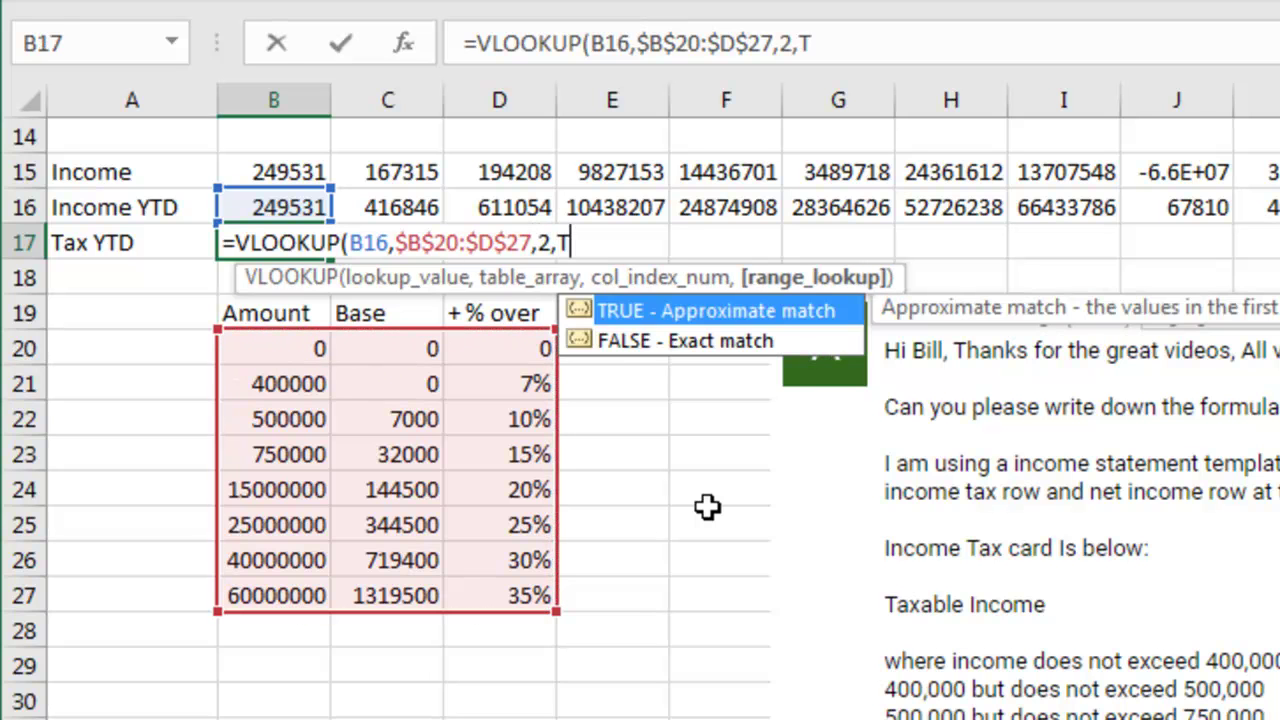
text(rue))
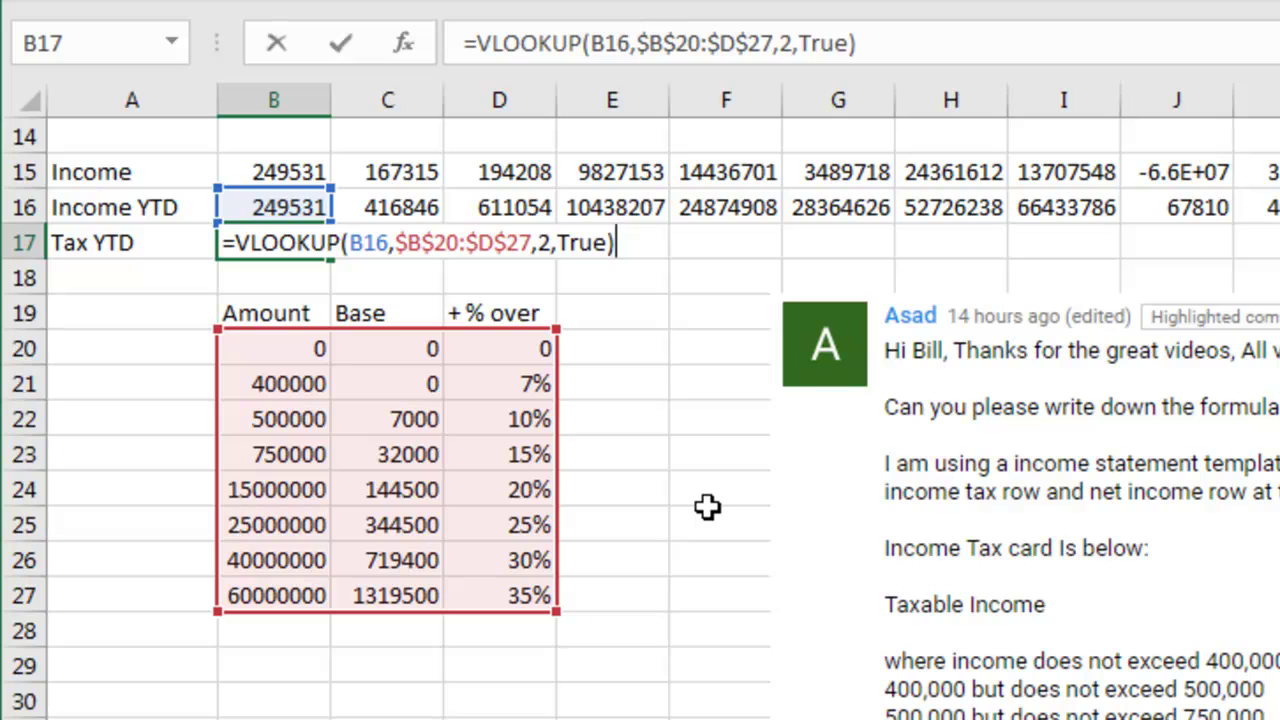
key(Return)
- Trial-fill the Tax YTD formula across to column F, then undo it
key(Up)
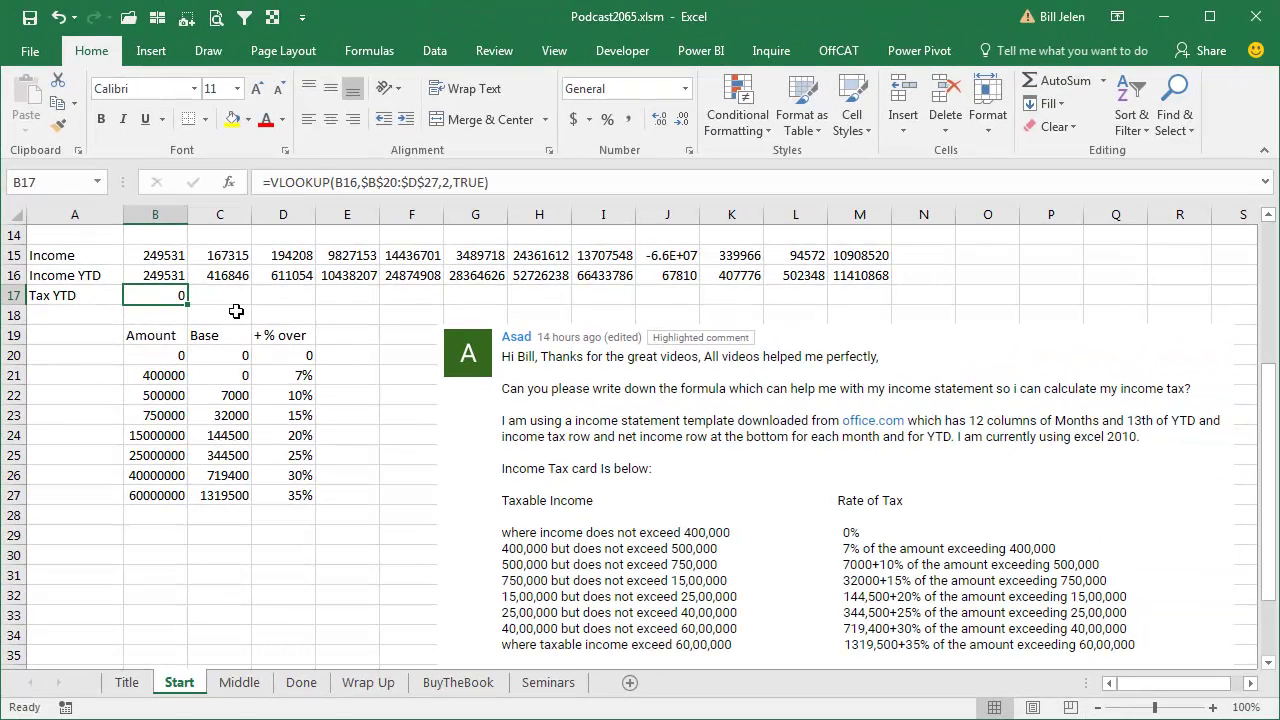
drag(188, 304, 415, 318)
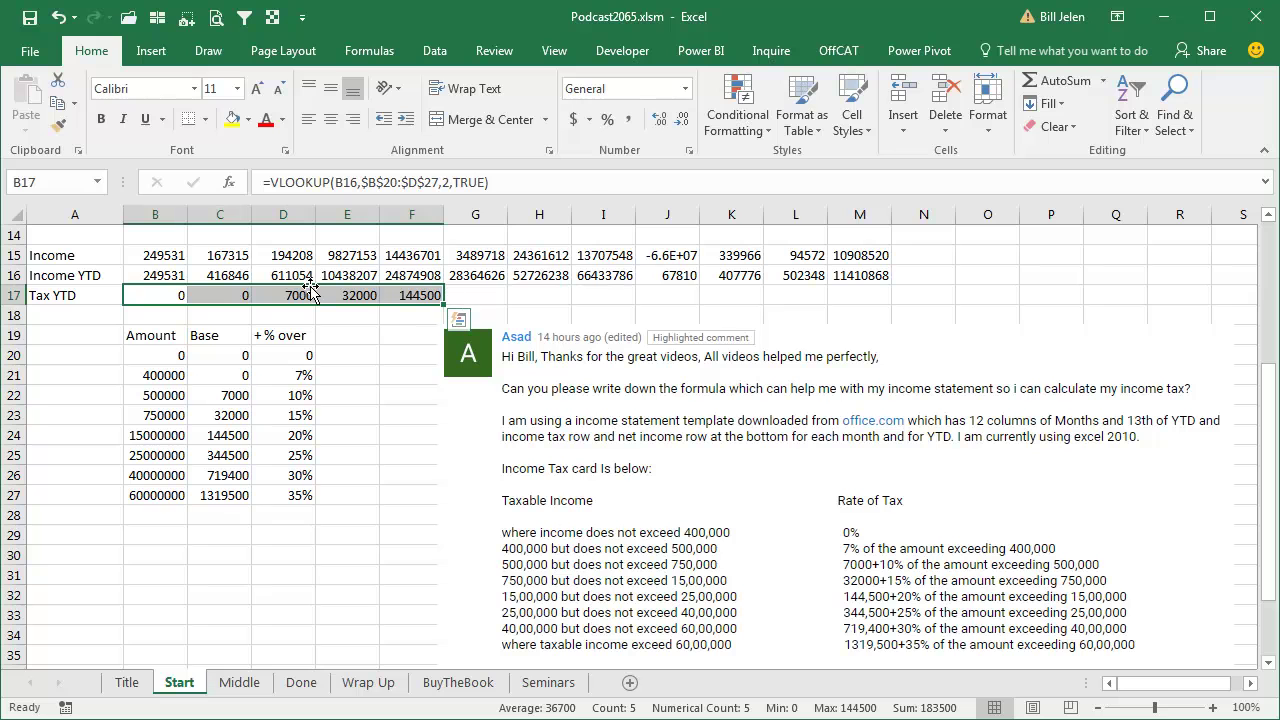
key(ctrl+z)
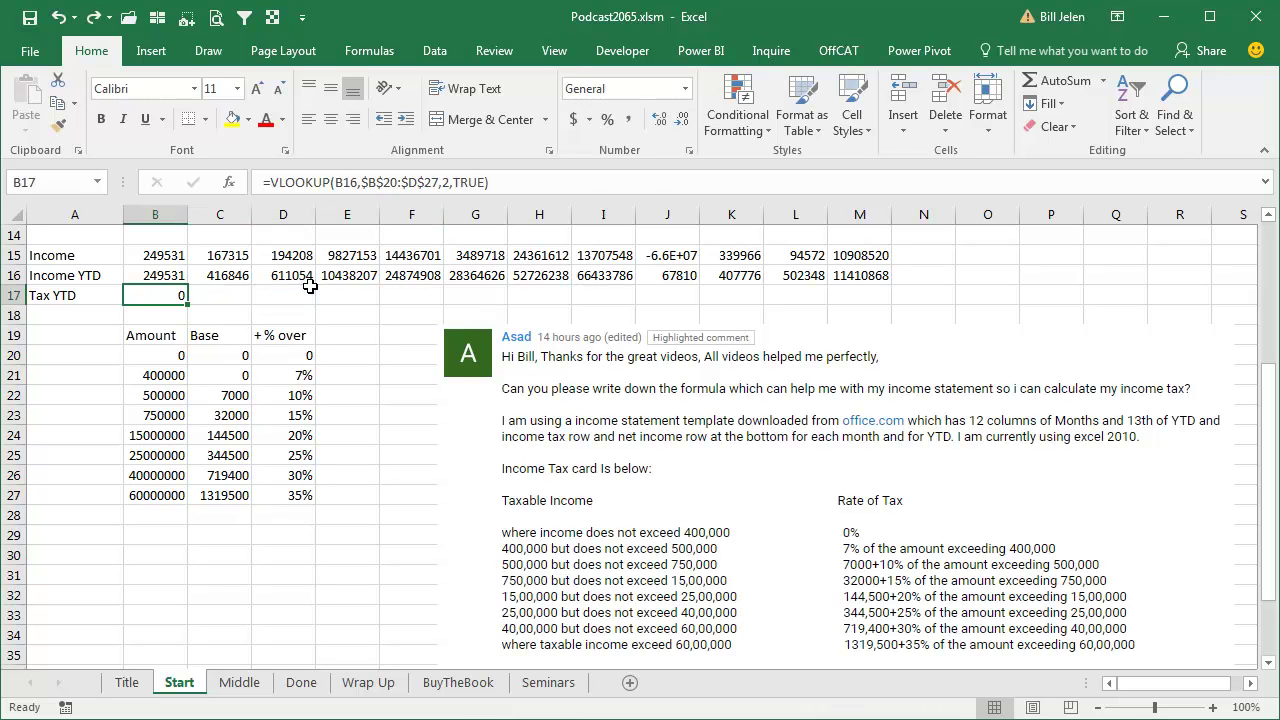
- In B17, add a second VLOOKUP returning column 3, the bracket rate
key(F2)
key(shift+Home)
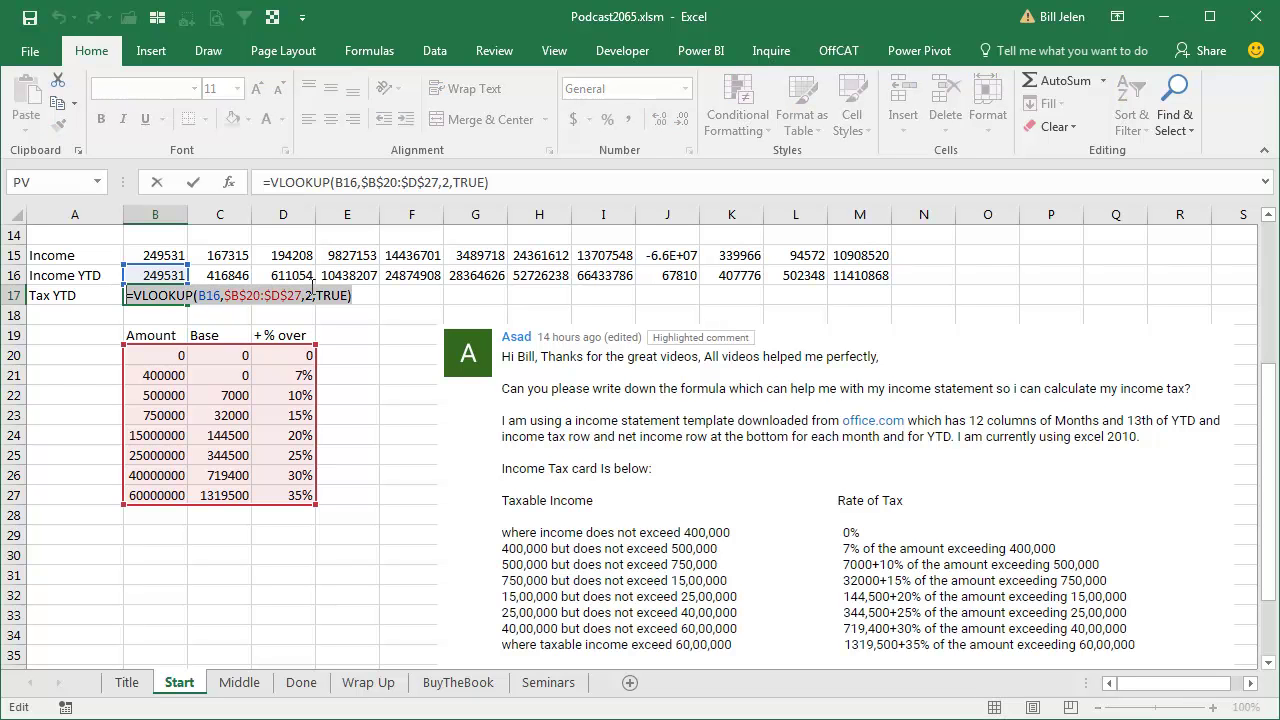
key(shift+Right)
key(ctrl+c)
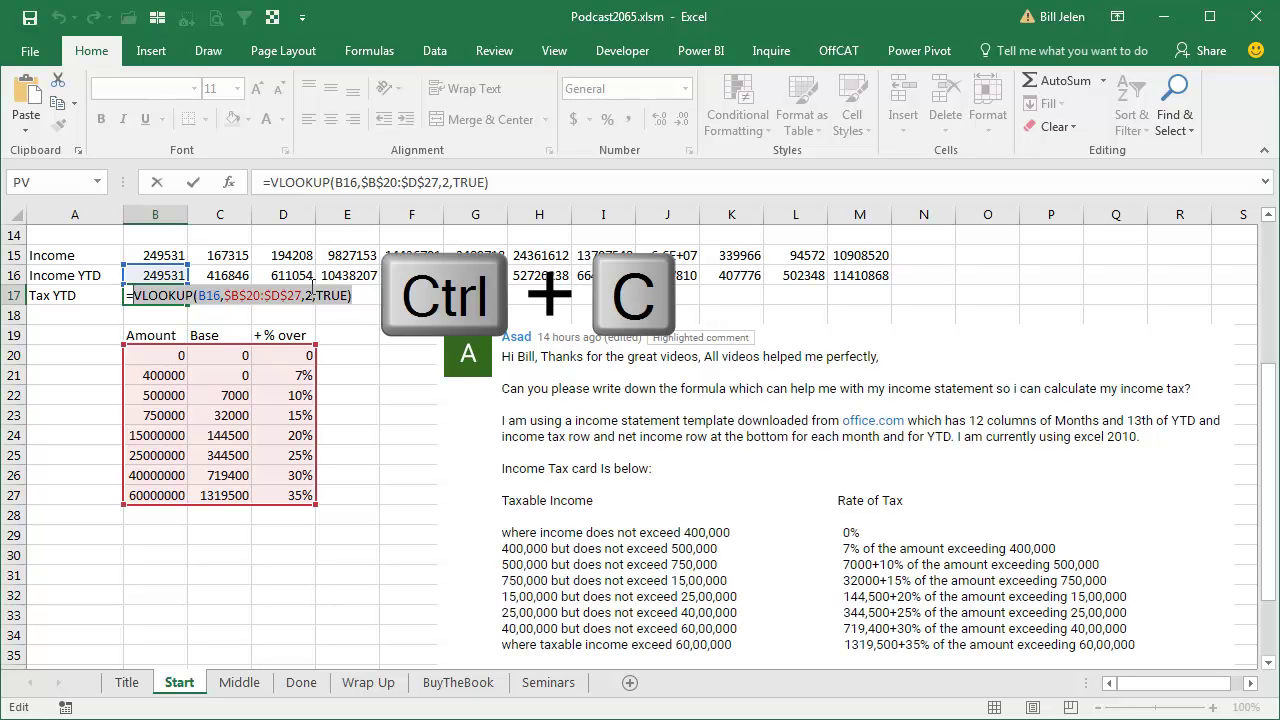
key(End)
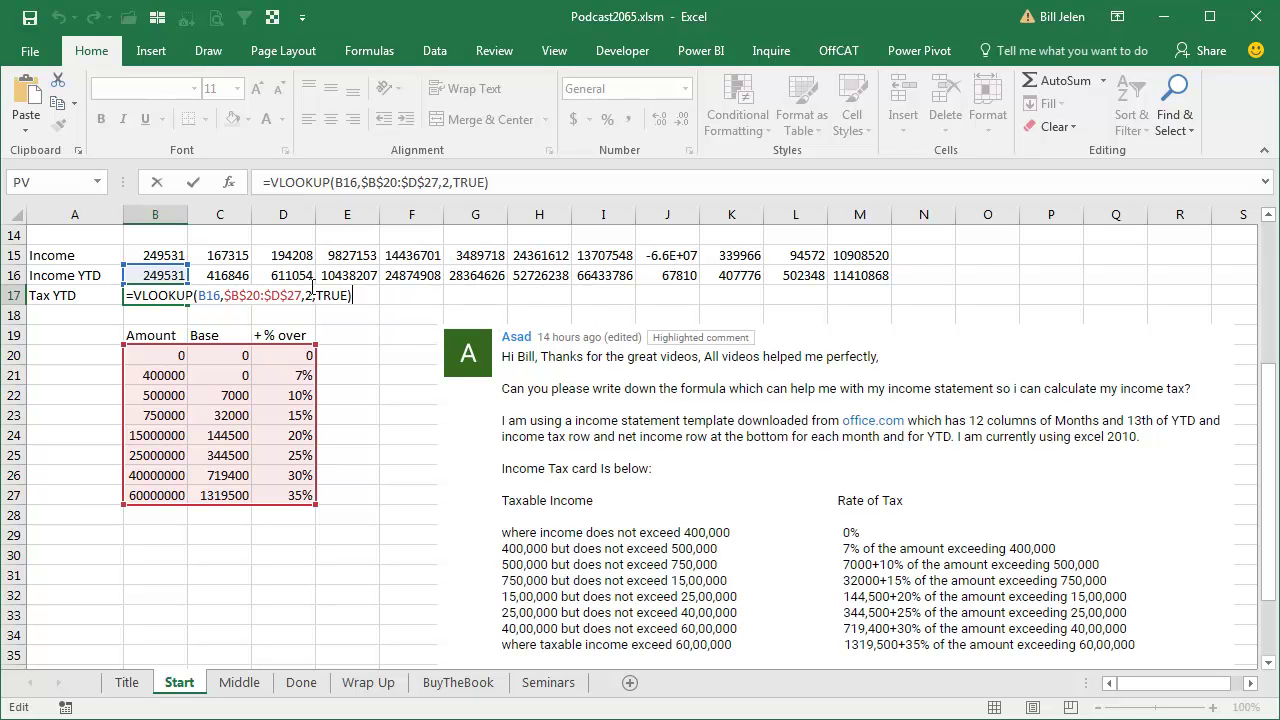
text(+)
key(ctrl+v)
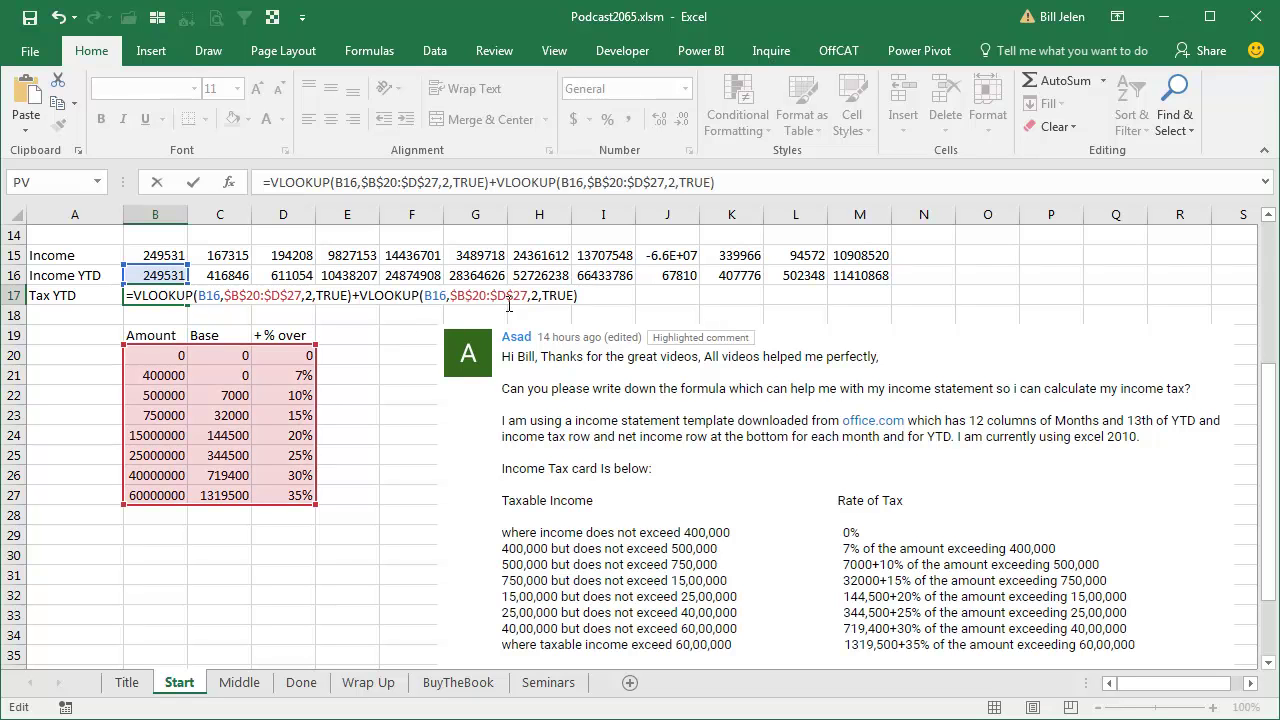
double_click(535, 295)
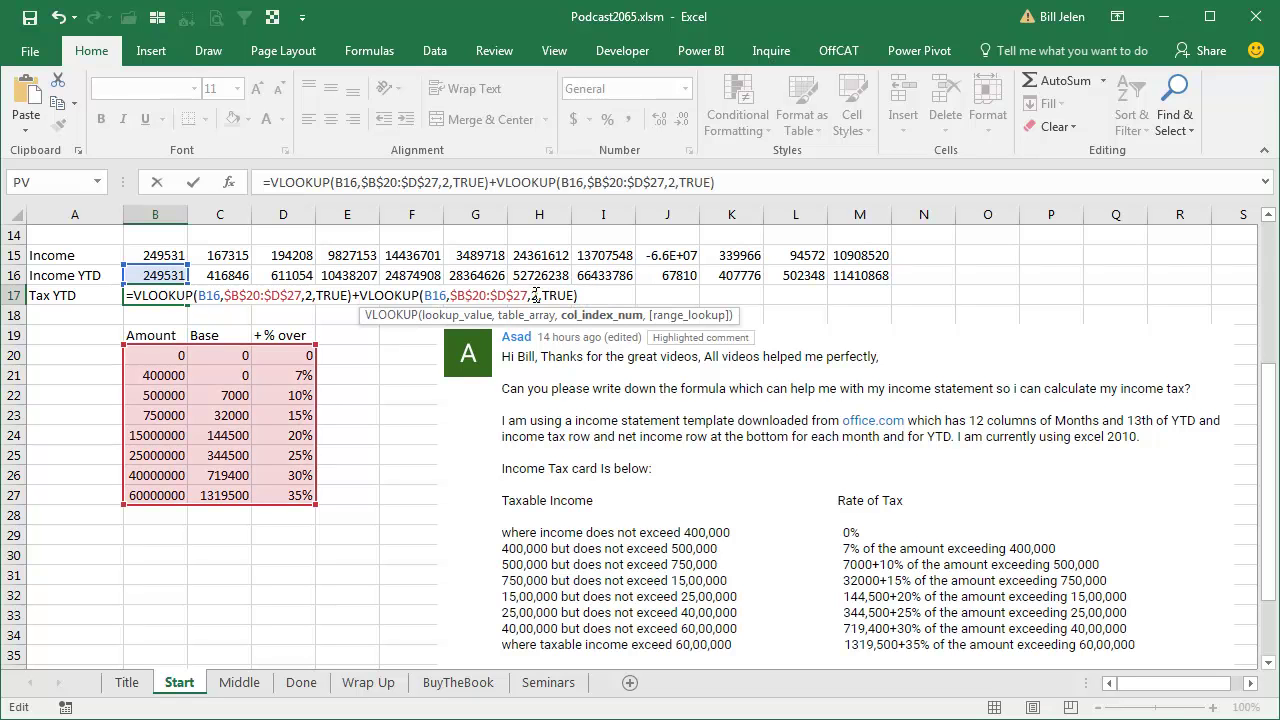
text(3)
key(End)
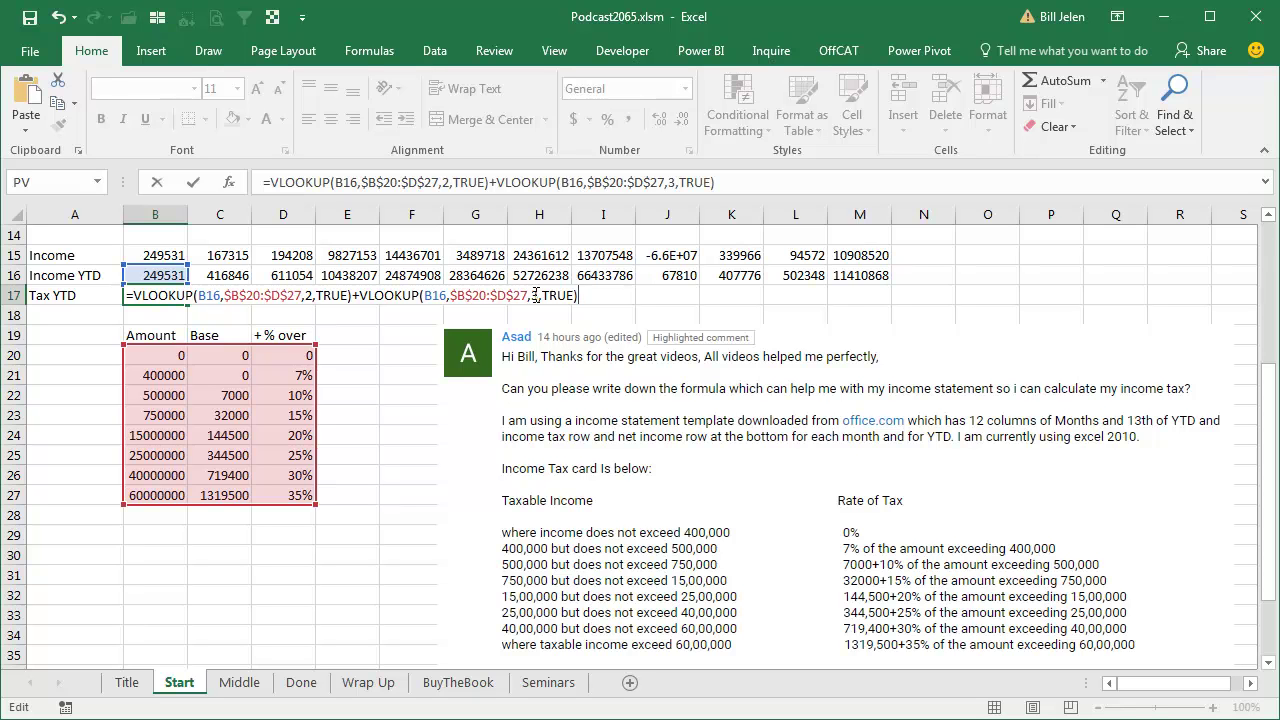
- Multiply that rate by B16 minus the column-1 VLOOKUP threshold, completing the tax formula
text(*)
text((B)
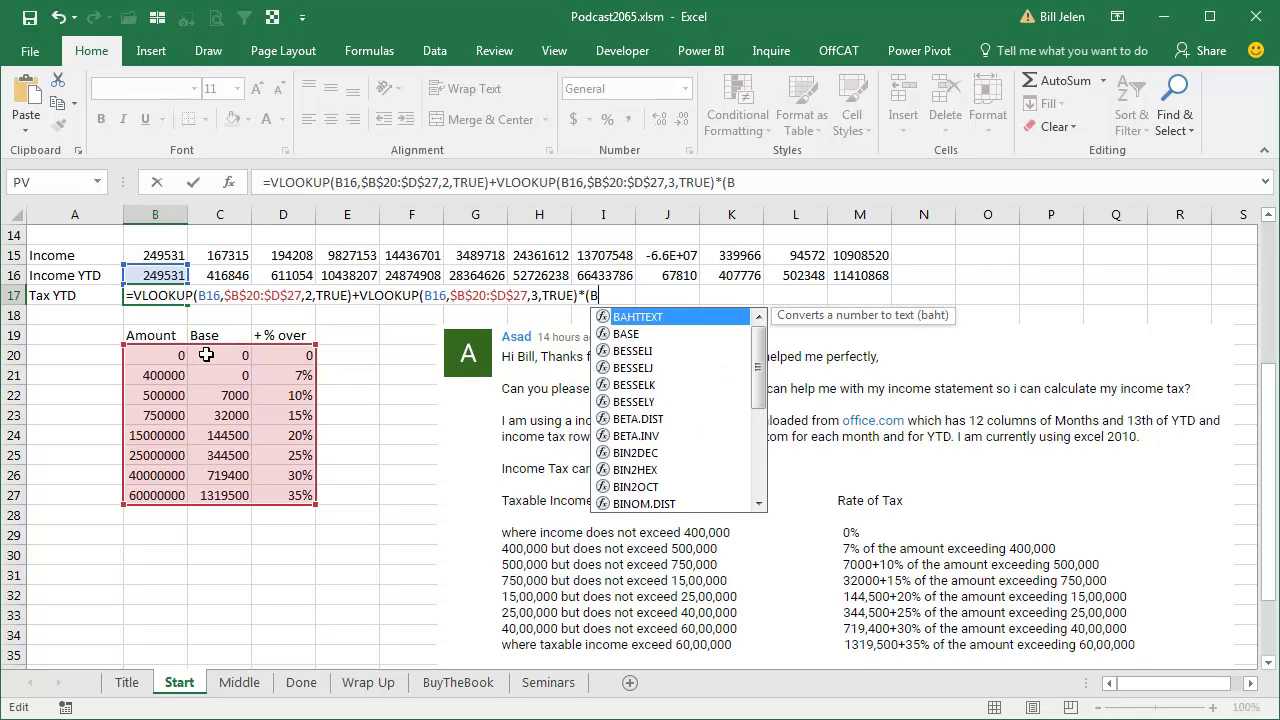
text(16-)
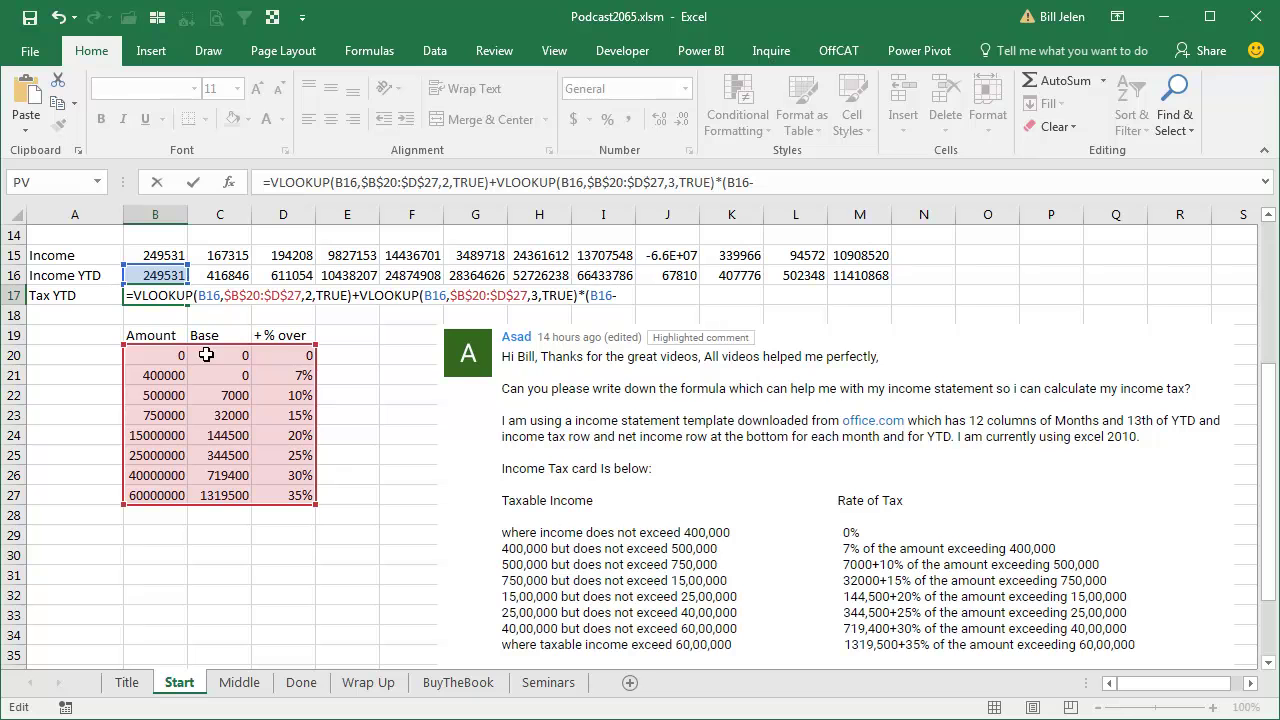
text(VLOOKUP(B16,$B$20:$D$27,2,TRUE))
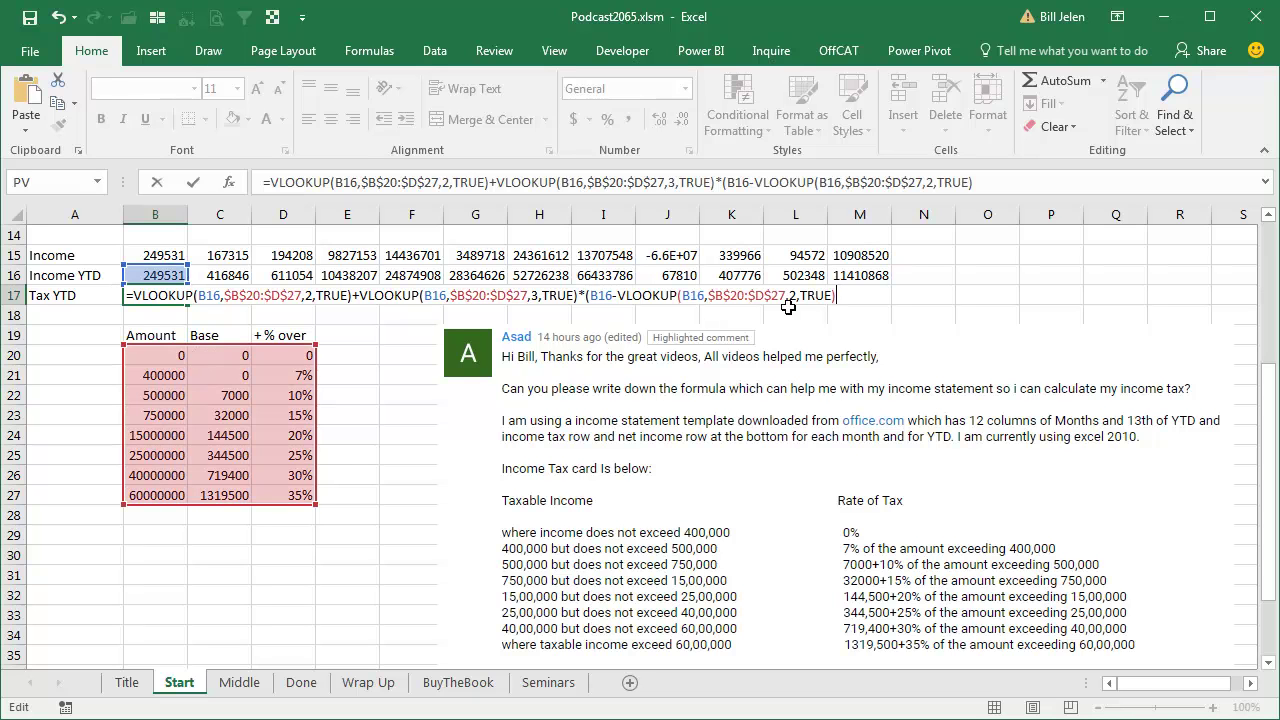
click(790, 295)
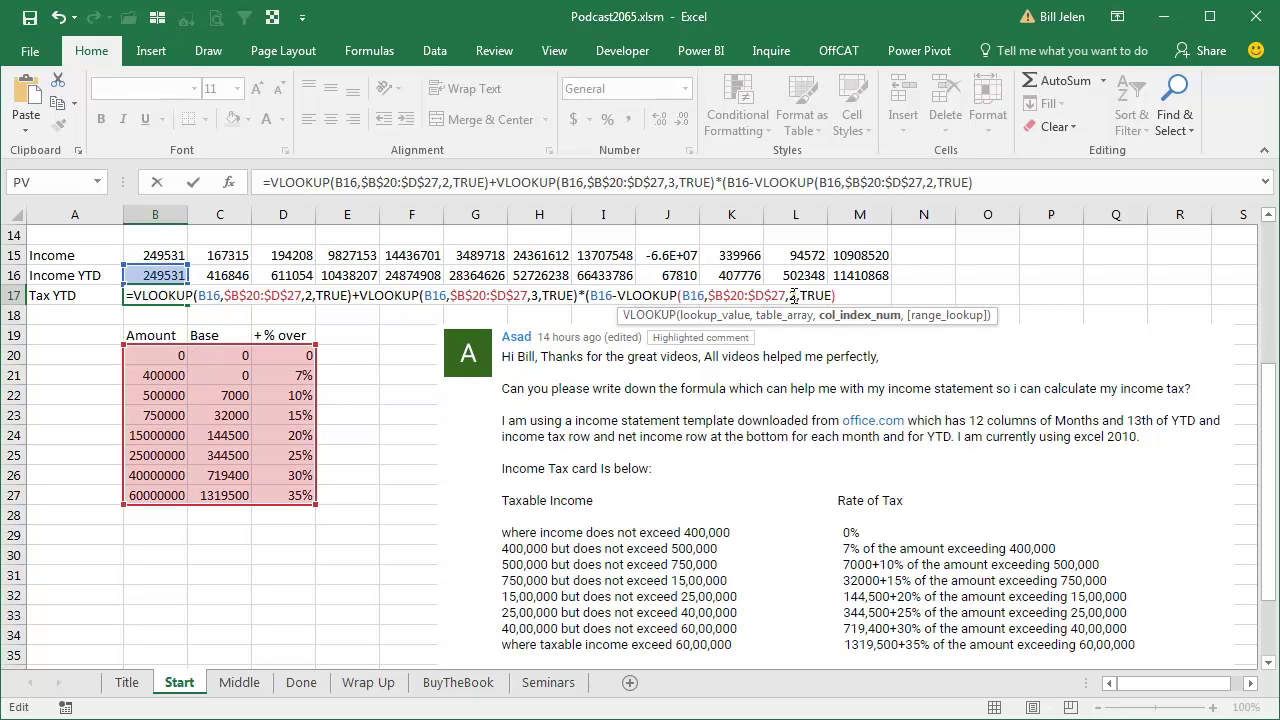
key(BackSpace)
text(1)
key(End)
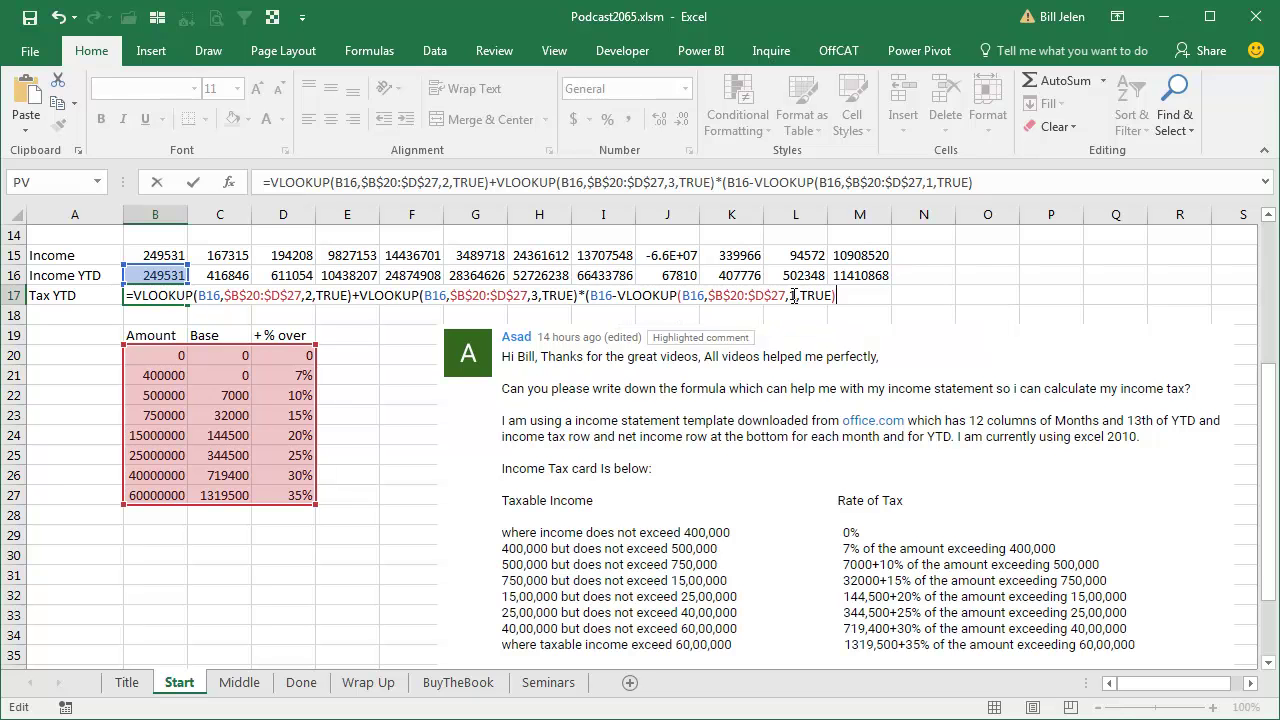
text())
key(Return)
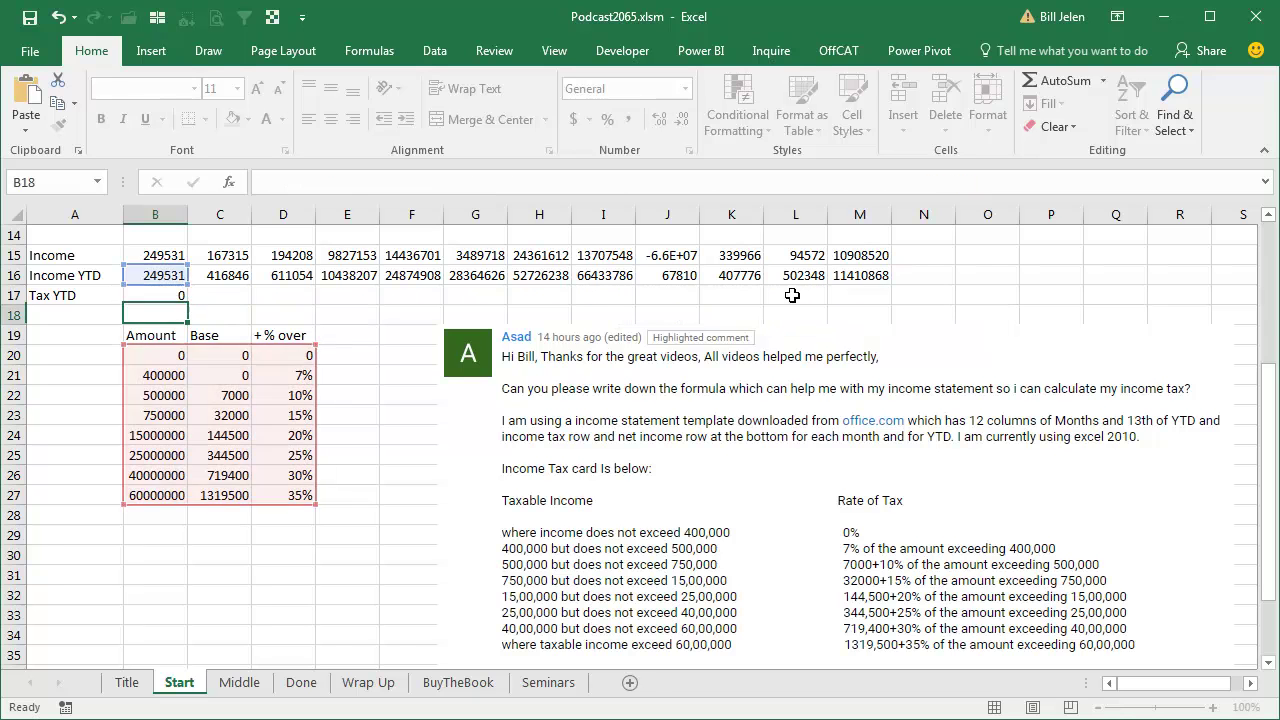
- Copy the finished Tax YTD formula across every month through M17
key(Up)
key(ctrl+c)
key(Right)
key(shift+Right)
key(shift+Right)
key(shift+Right)
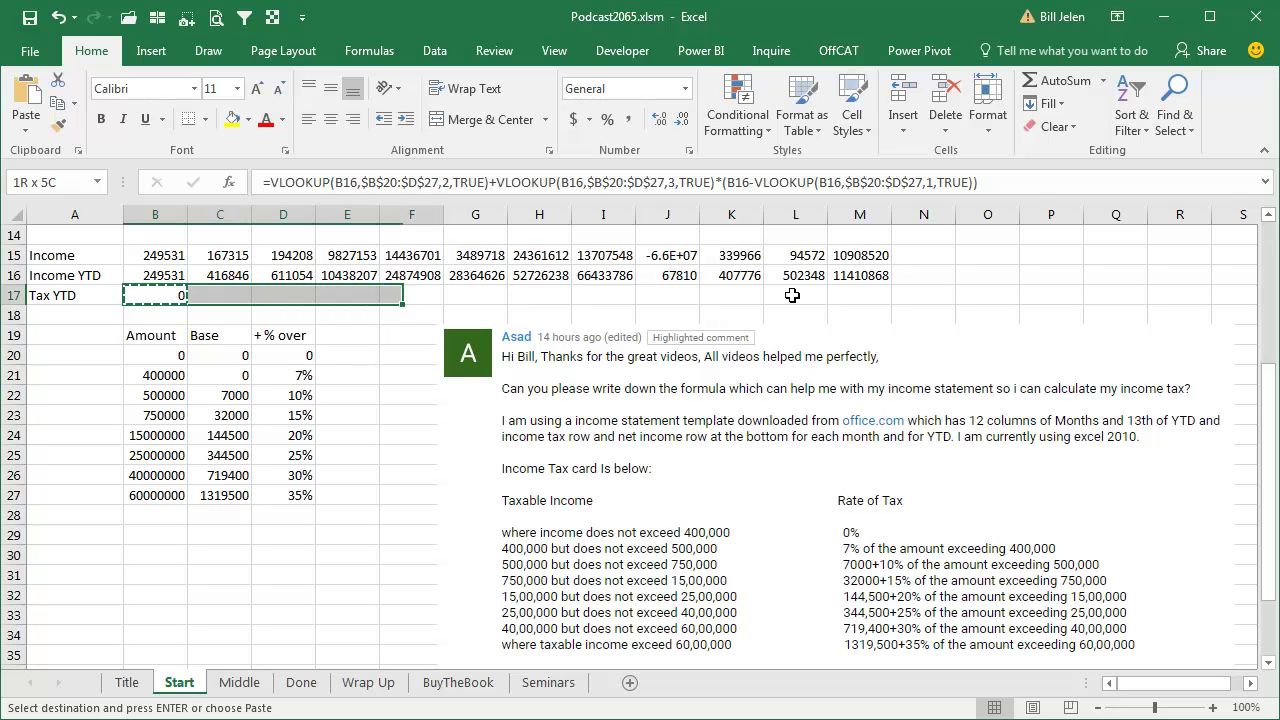
key(shift+Right)
key(shift+Right)
key(shift+Right)
key(ctrl+v)
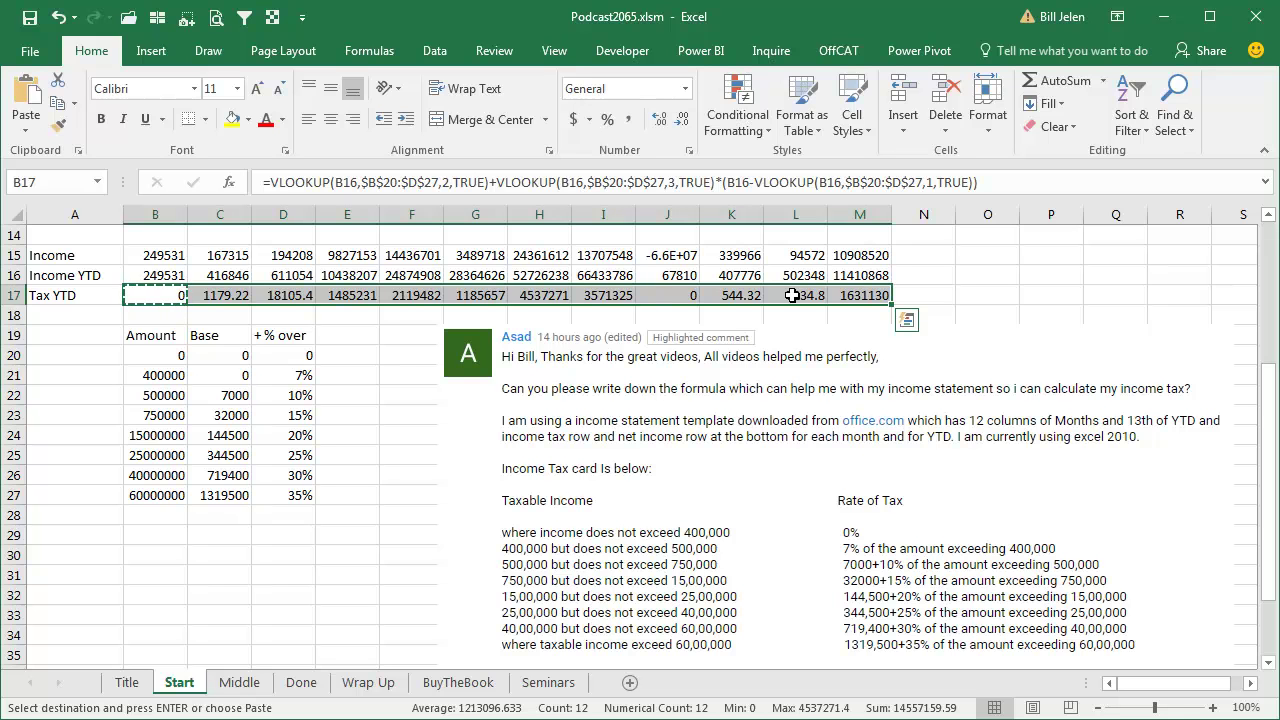
- Insert rows 19–31 to move the bracket table down to row 32, then view the Middle sheet
key(Down)
key(Down)
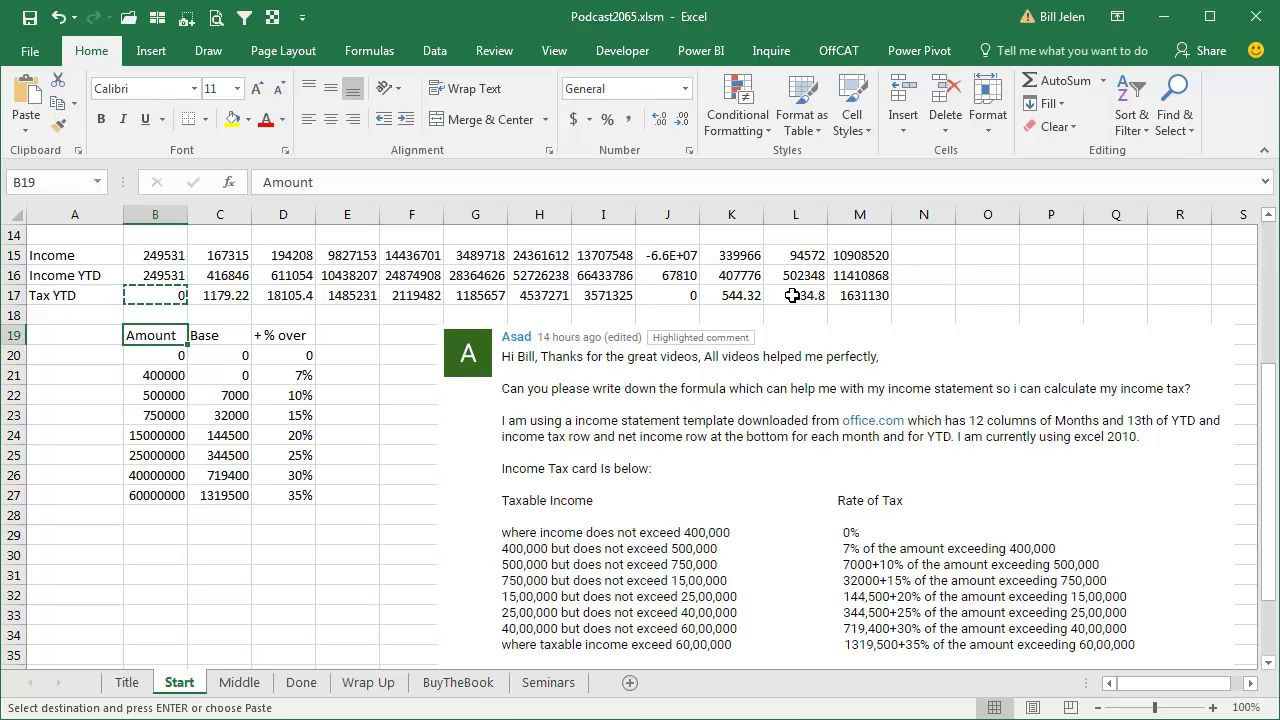
key(shift+Down)
key(shift+Down)
key(shift+Down)
key(shift+Down)
key(shift+Down)
key(shift+Down)
key(shift+Down)
key(shift+Down)
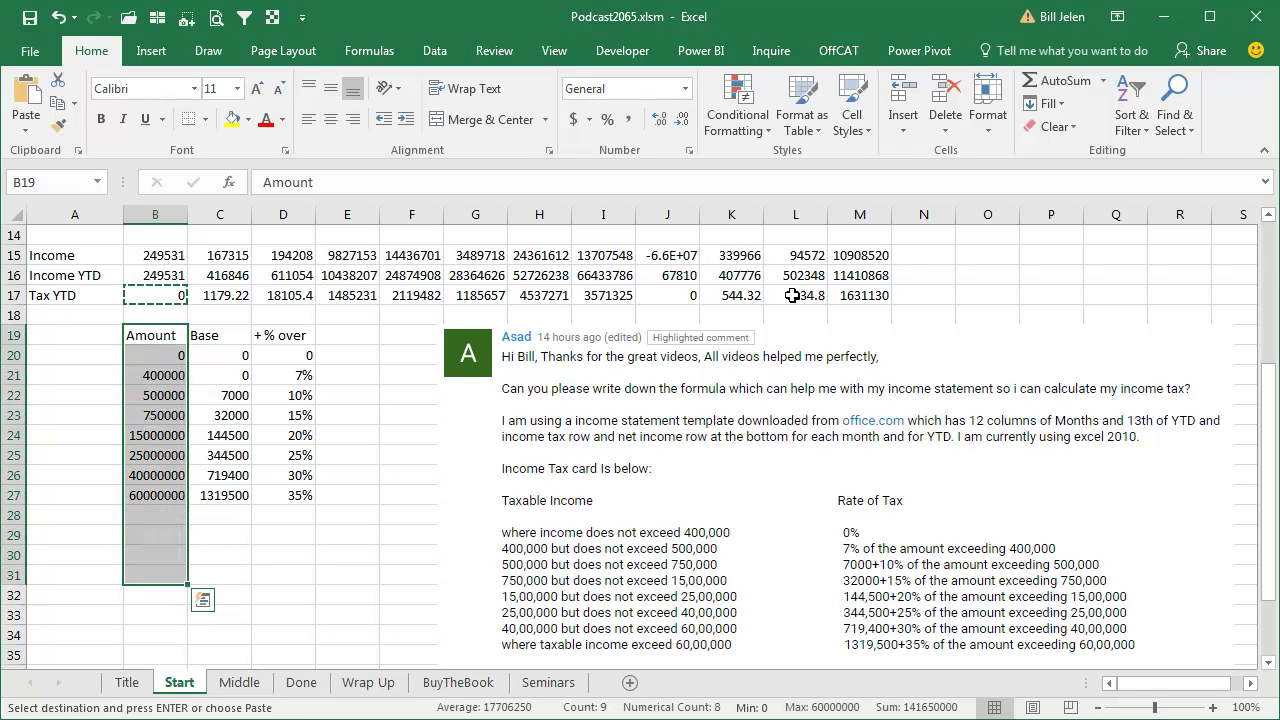
key(alt+i)
key(r)
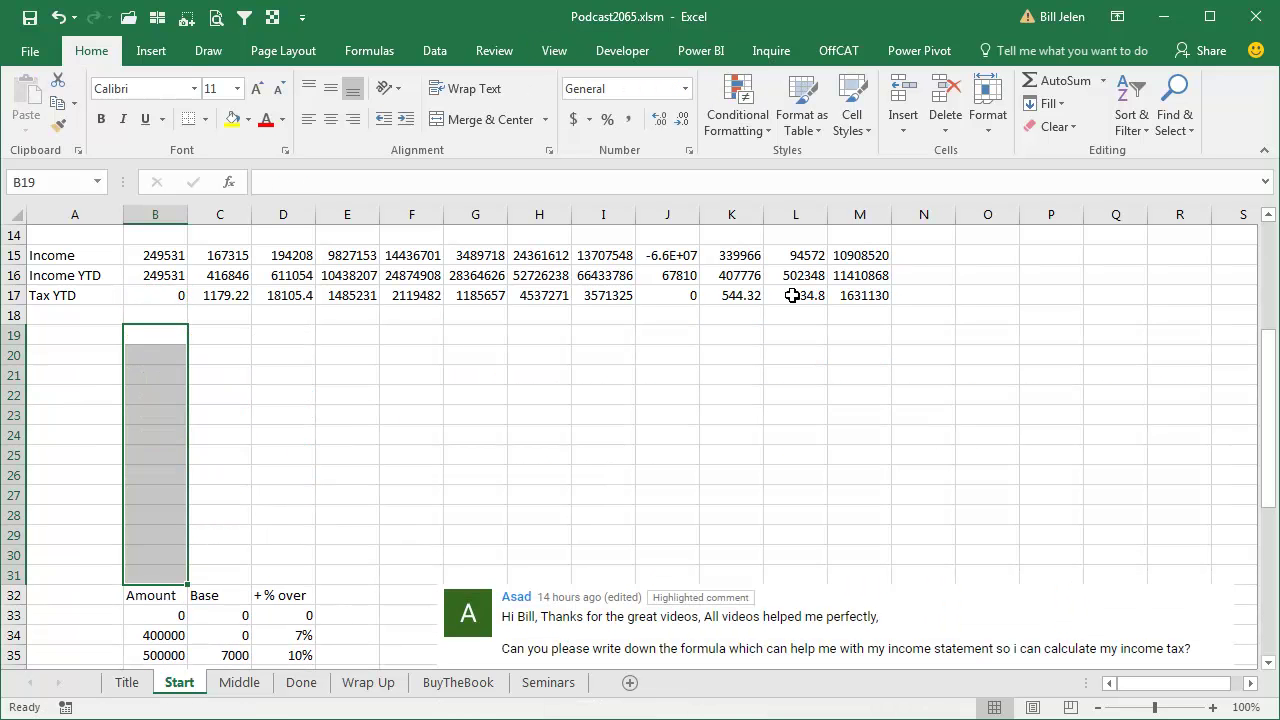
key(Left)
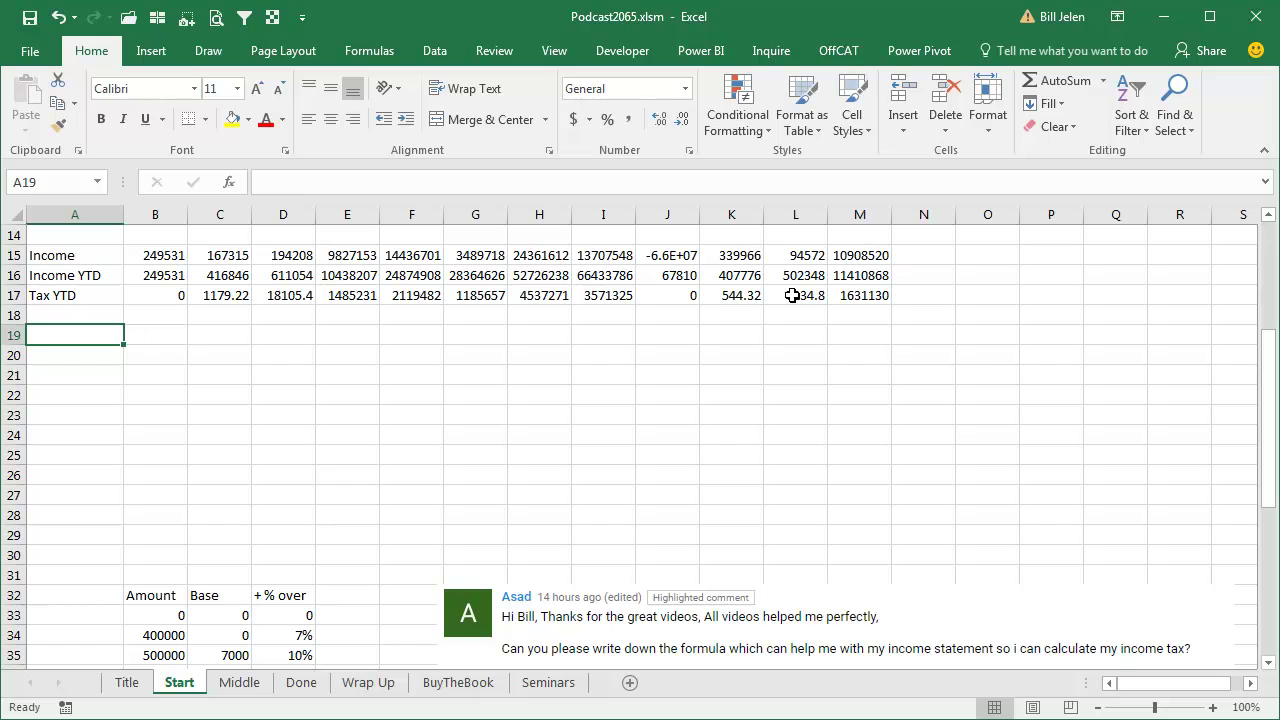
key(ctrl+Page_Down)
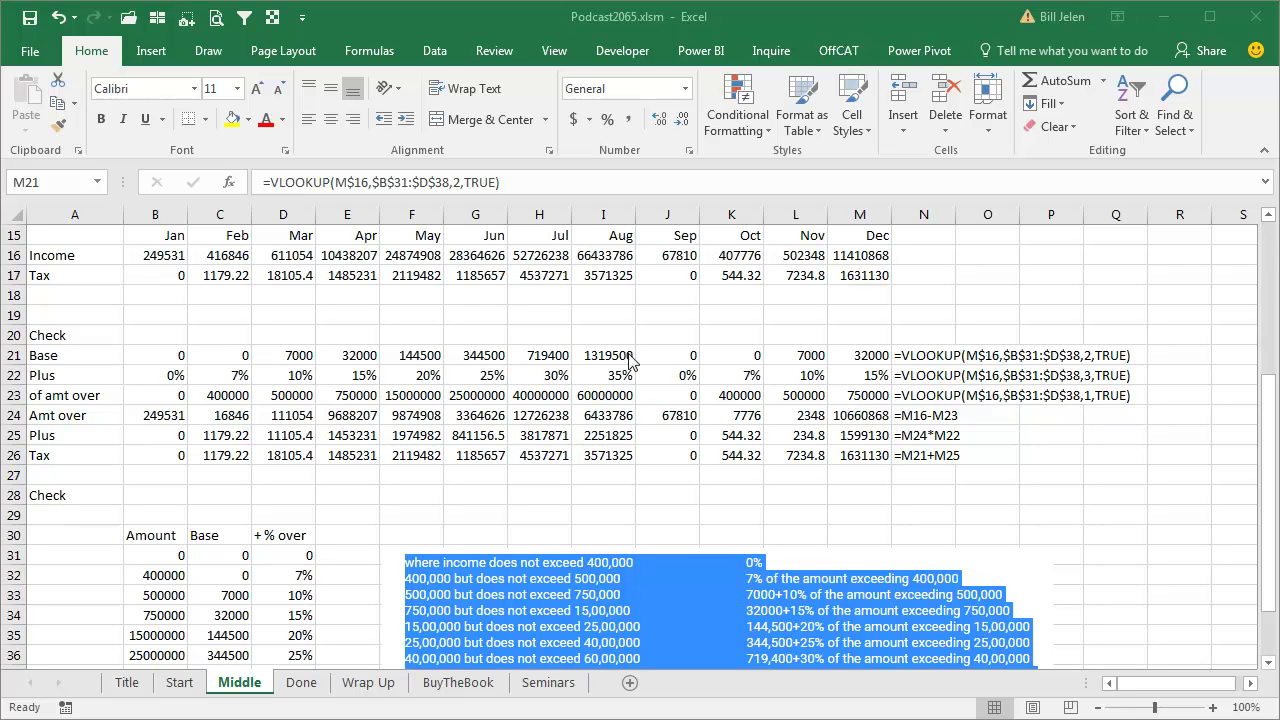
click(851, 273)
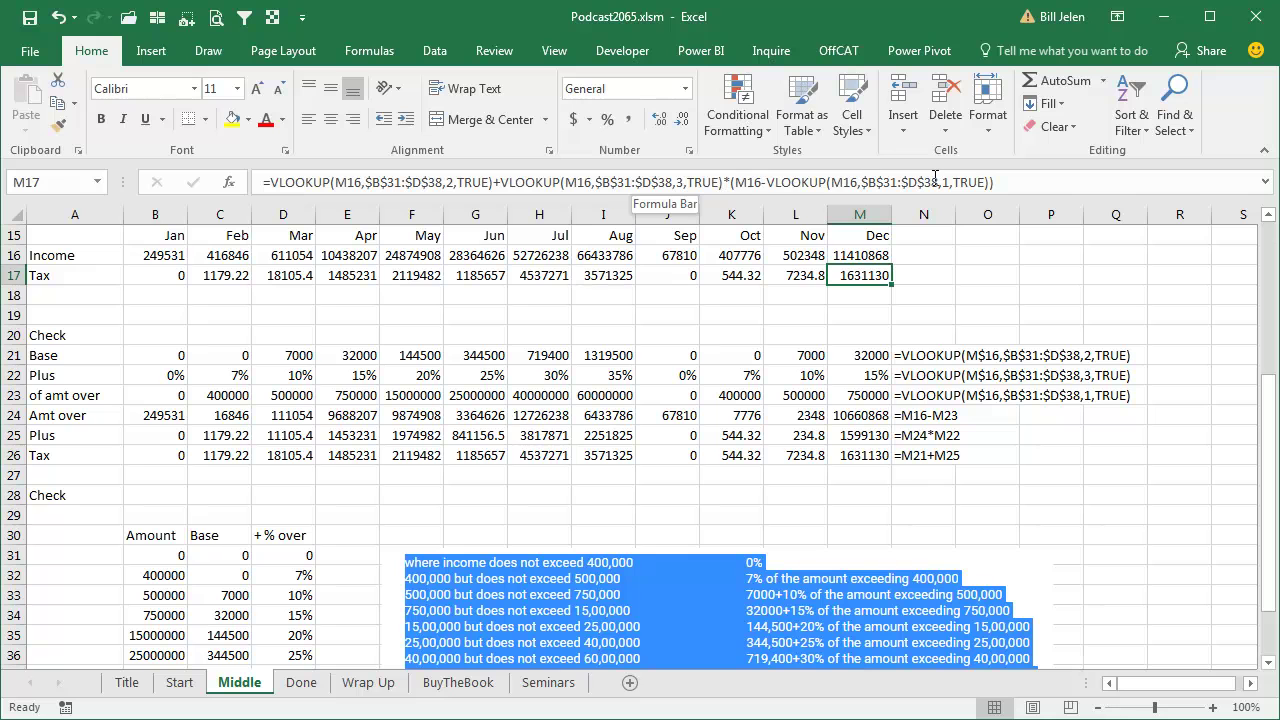
click(874, 358)
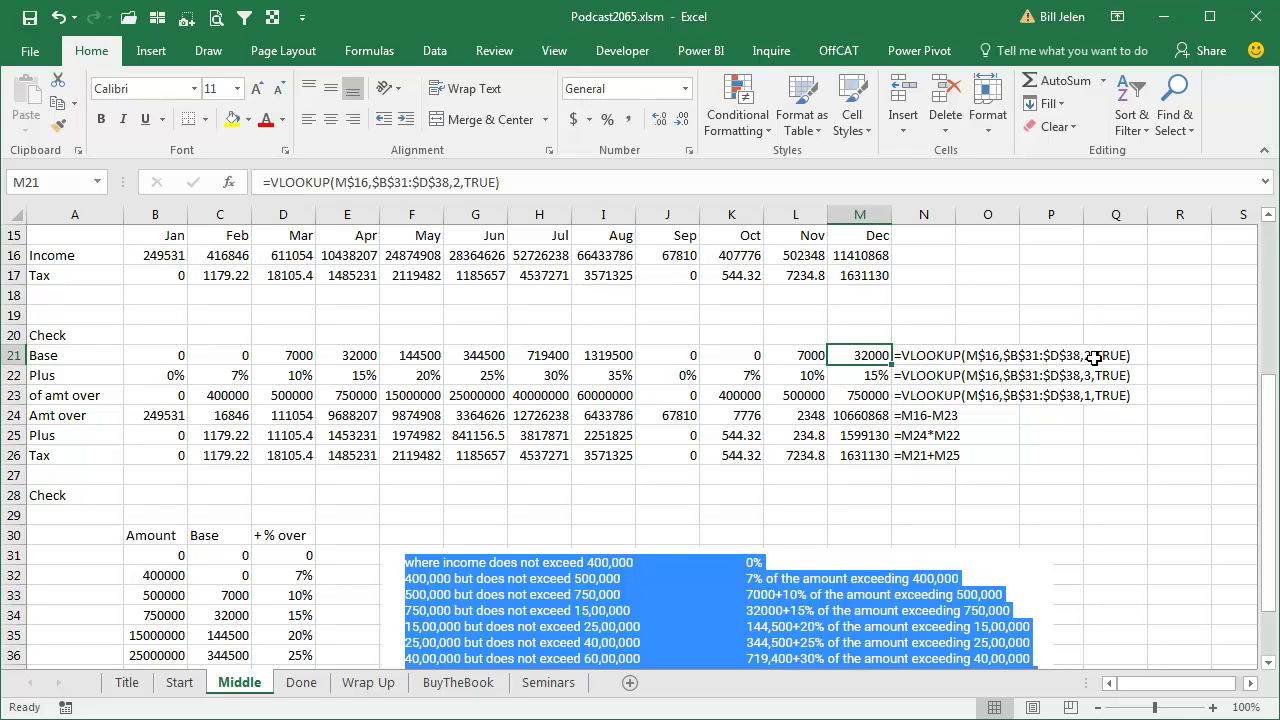
click(872, 377)
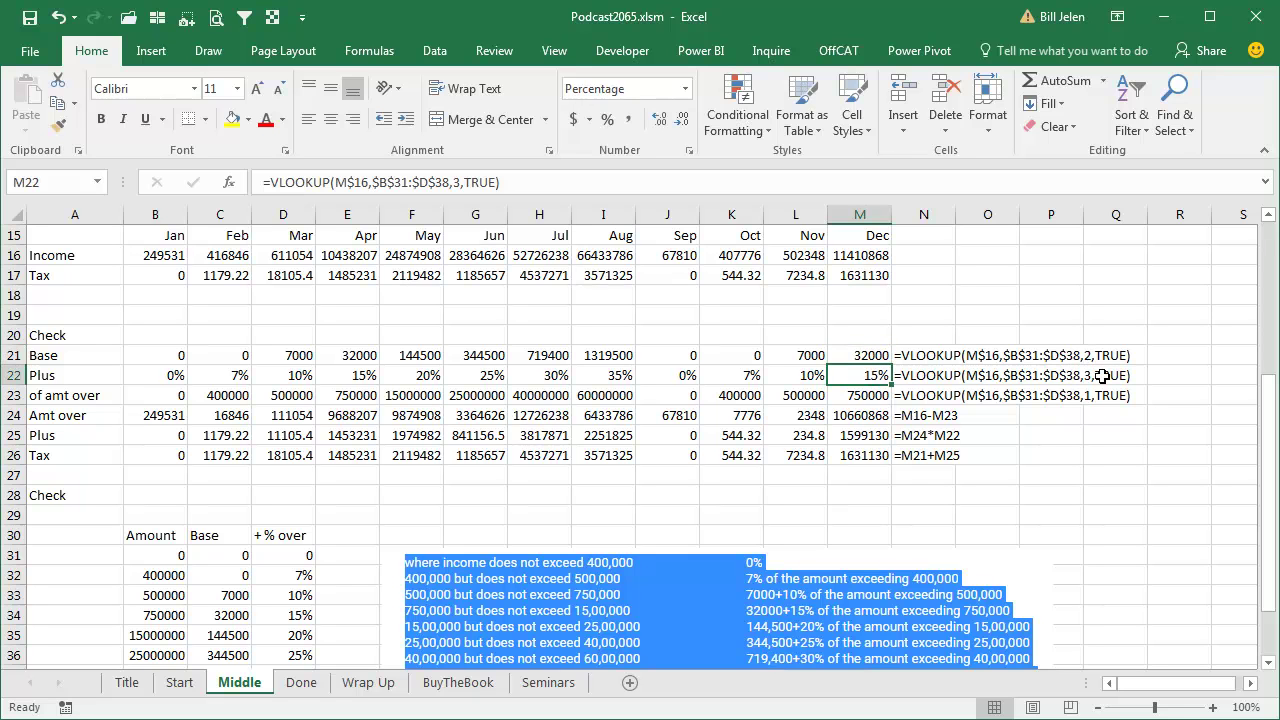
click(878, 397)
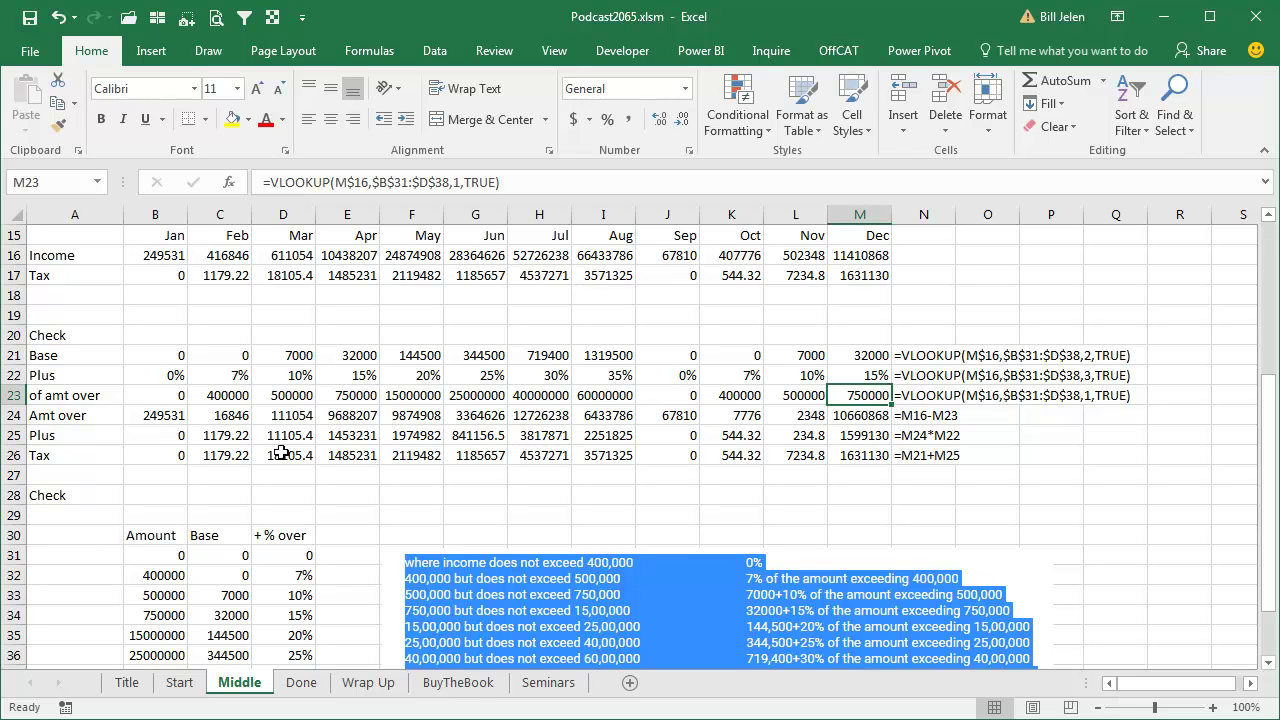
click(838, 437)
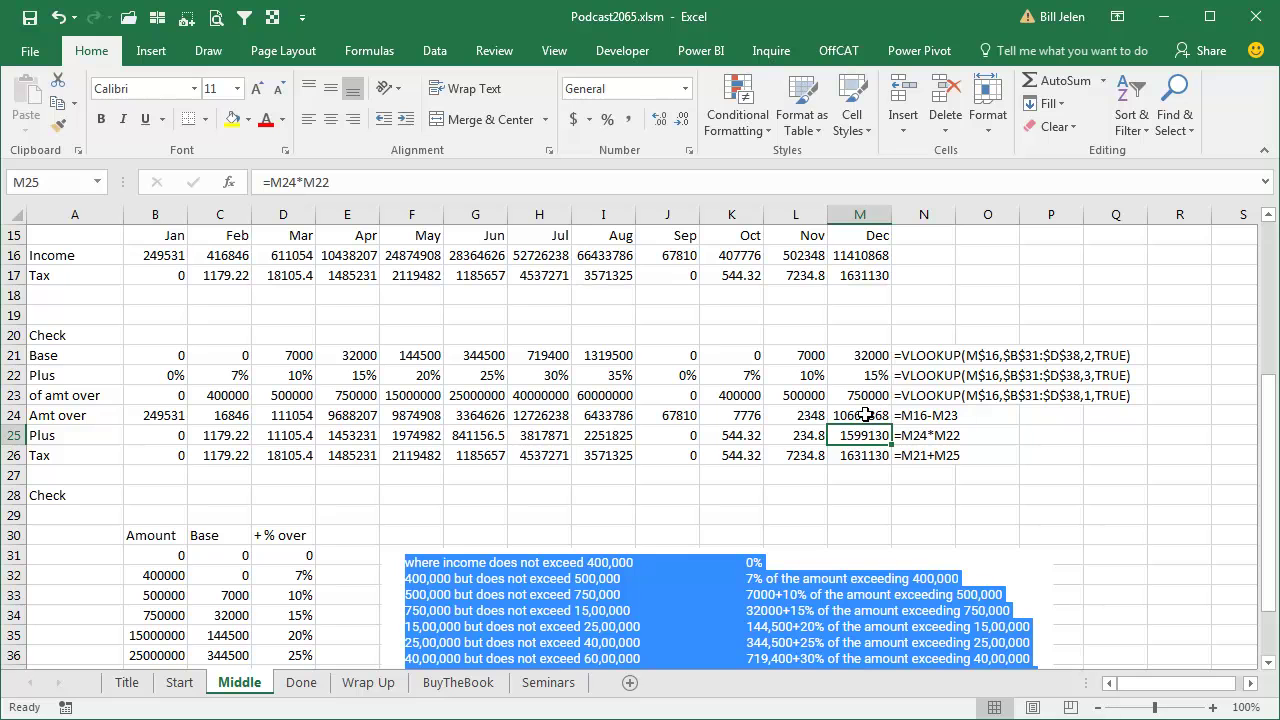
click(865, 458)
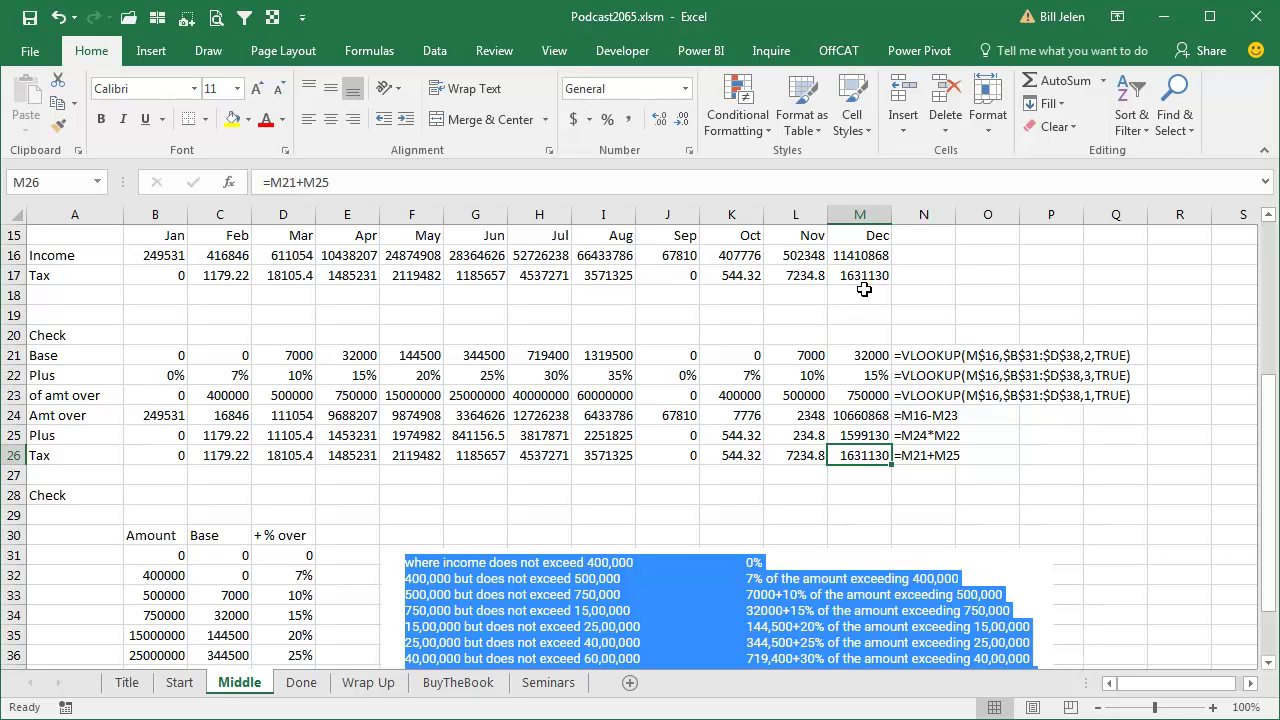
- In B28, enter the check =B26=B17 comparing the two tax results
click(160, 494)
text(=)
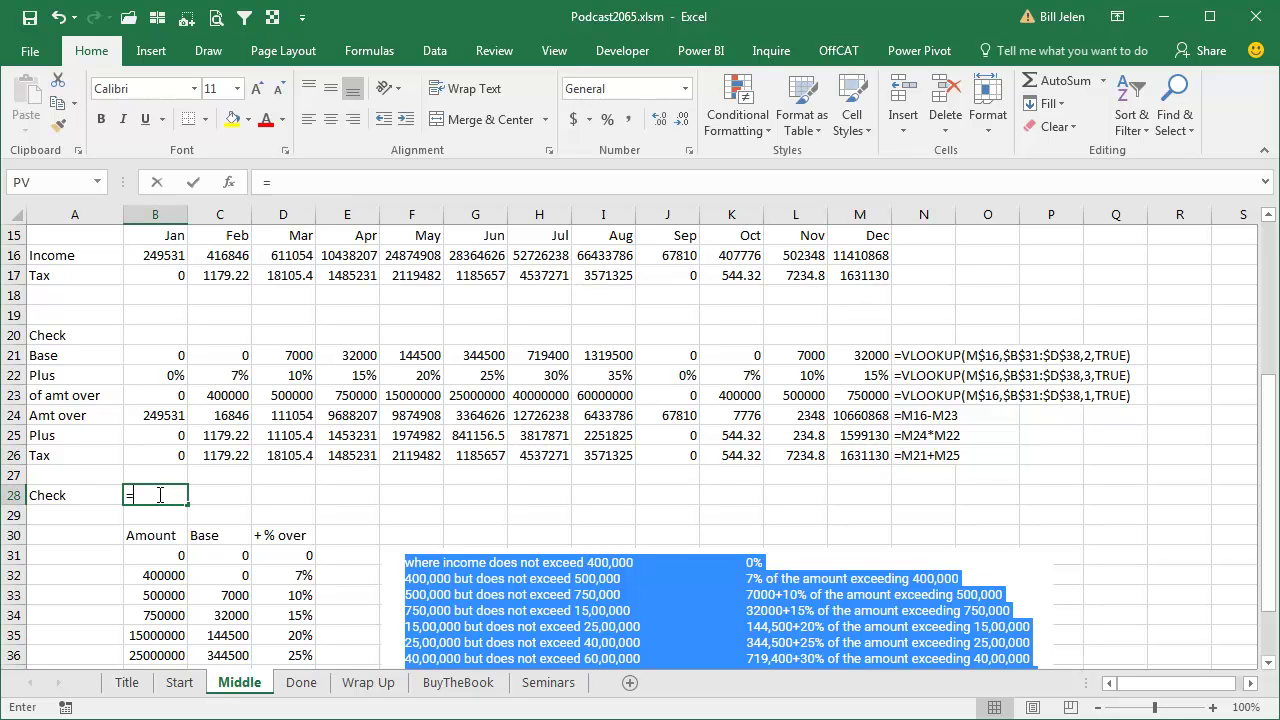
key(Up)
key(Up)
text(=)
key(Up)
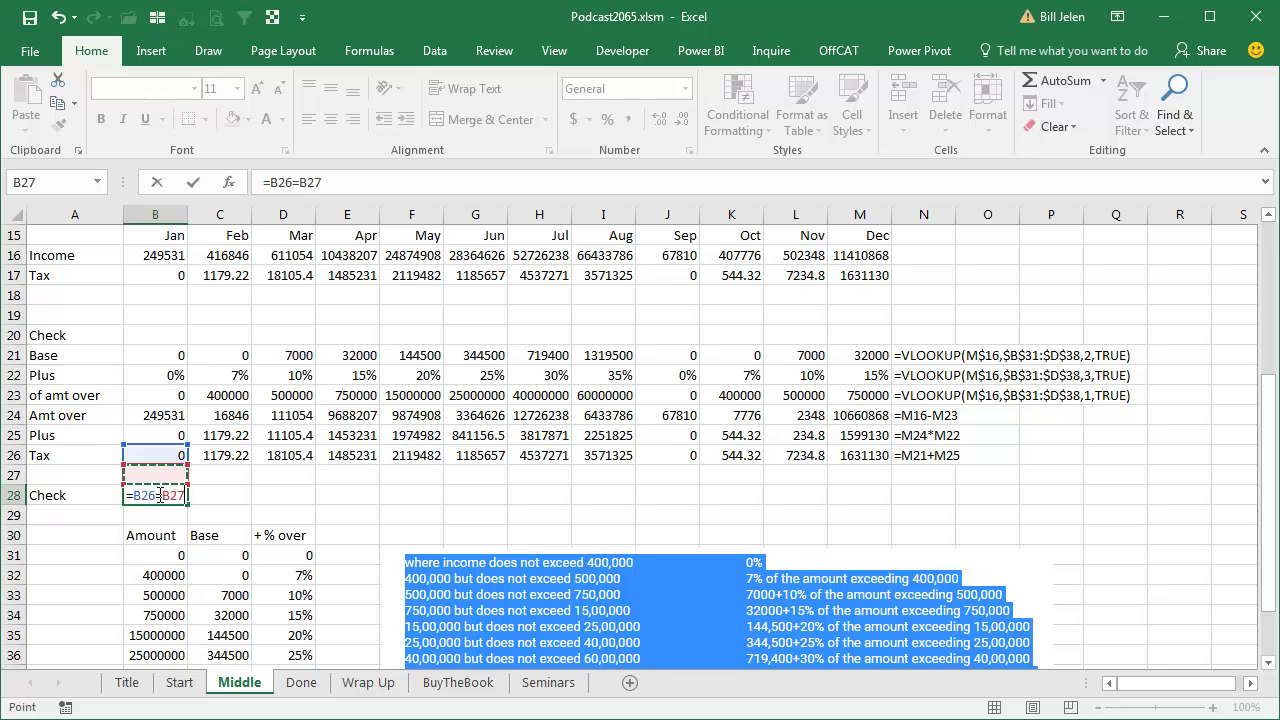
key(Up)
key(Up)
key(Up)
key(Up)
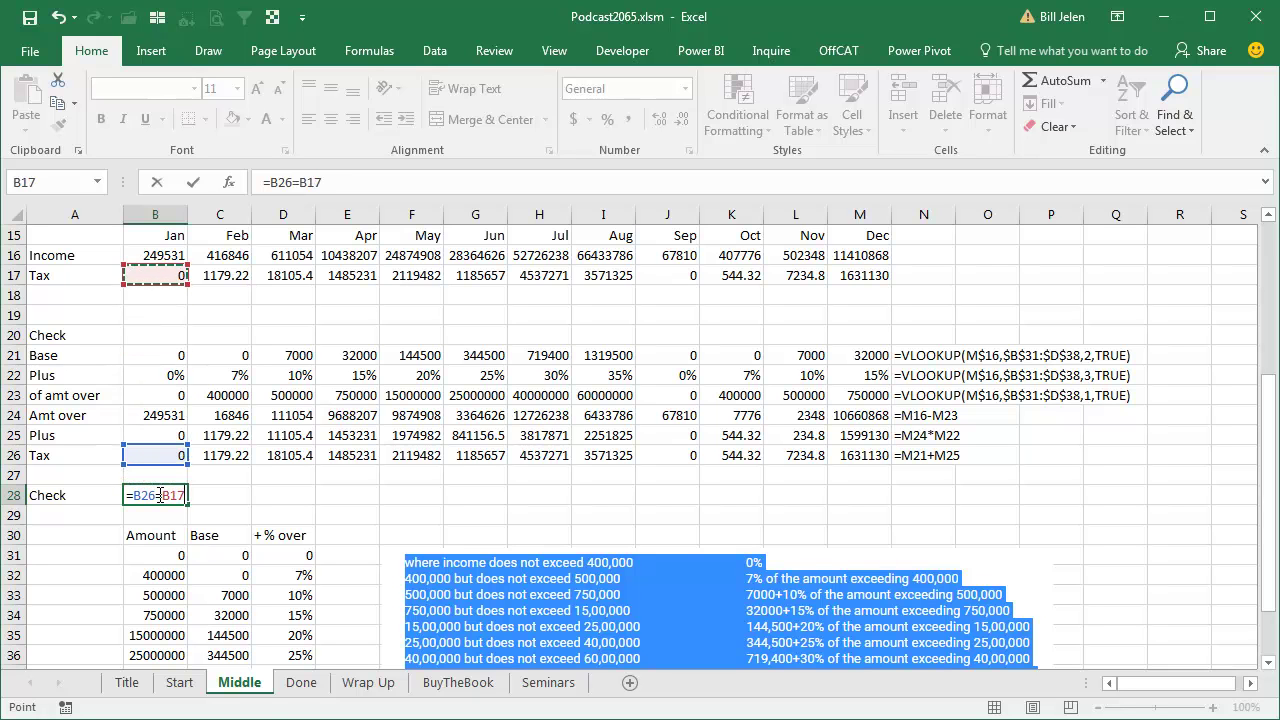
key(ctrl+Return)
- Copy the check formula across row 28 through December, all showing TRUE
key(ctrl+c)
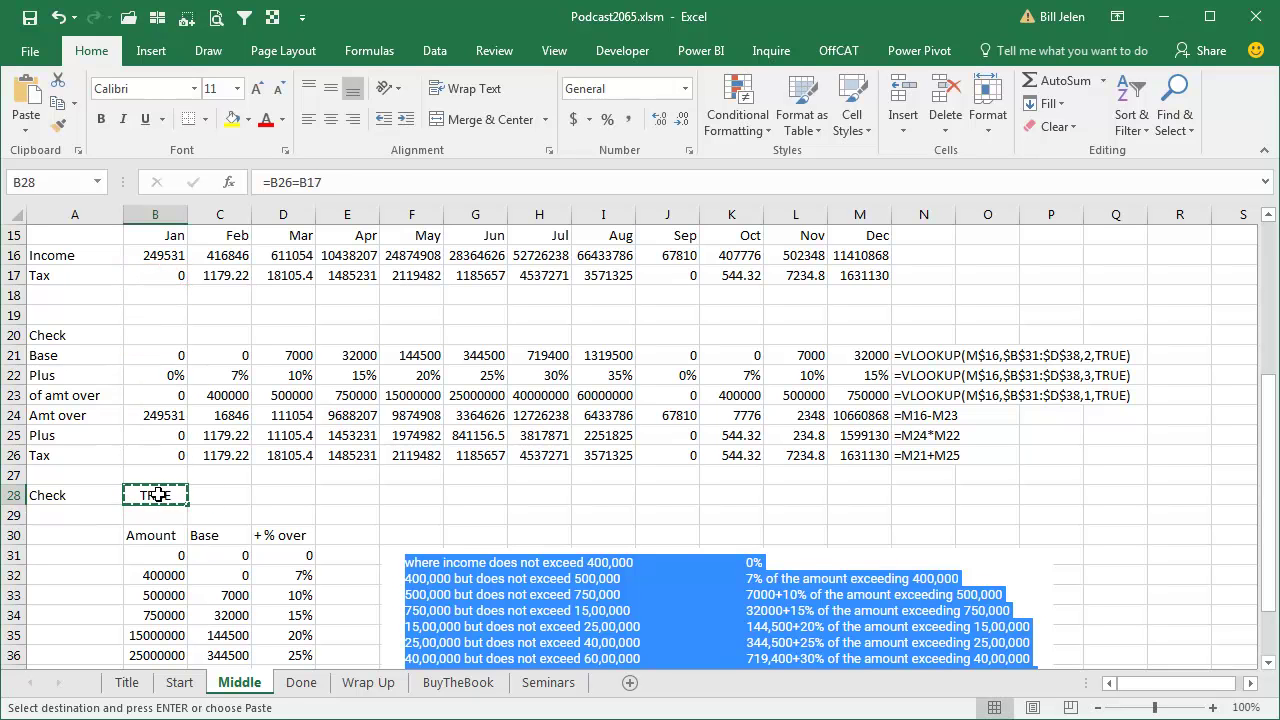
key(shift+Right)
key(shift+Right)
key(shift+Right)
key(shift+Right)
key(shift+Right)
key(shift+Right)
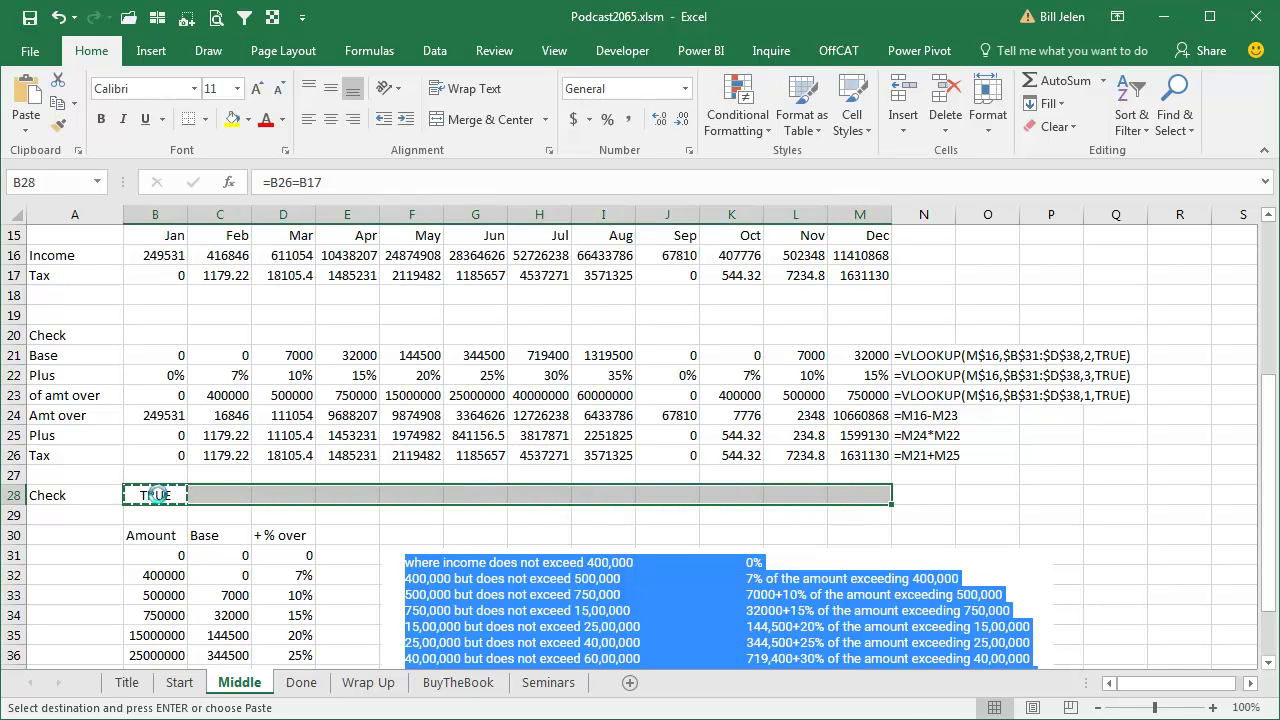
key(ctrl+v)
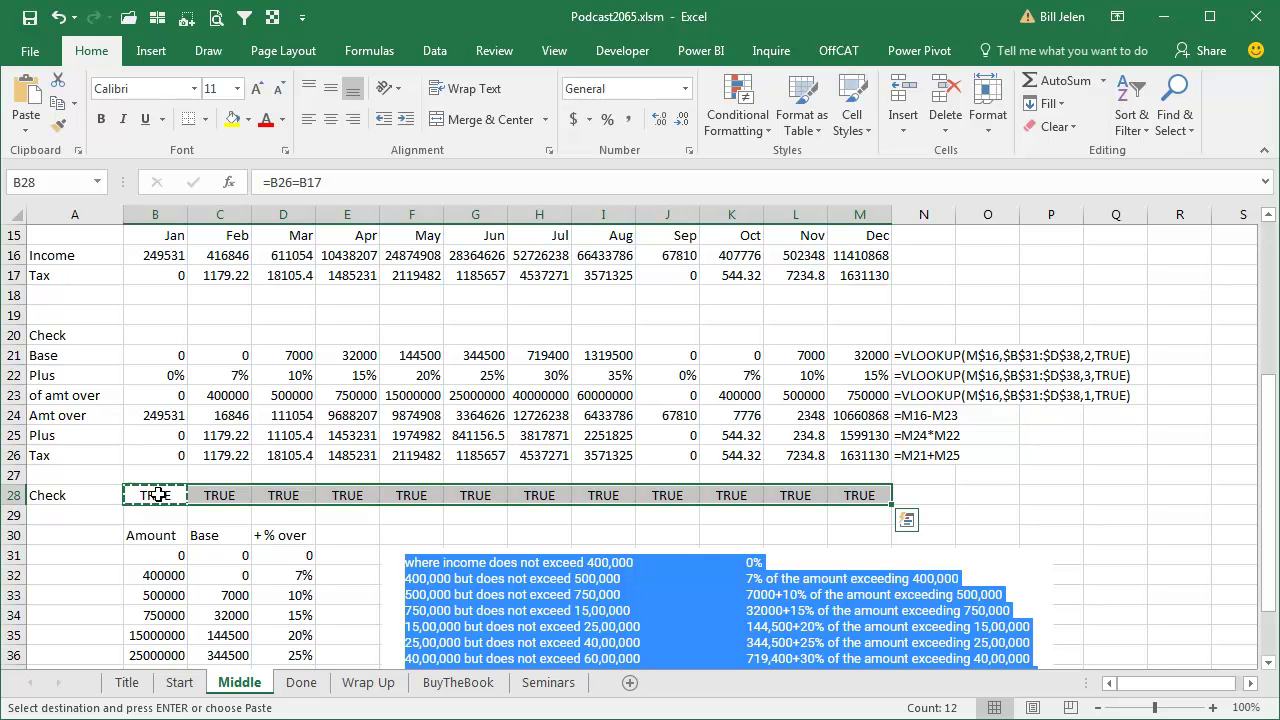
key(Up)
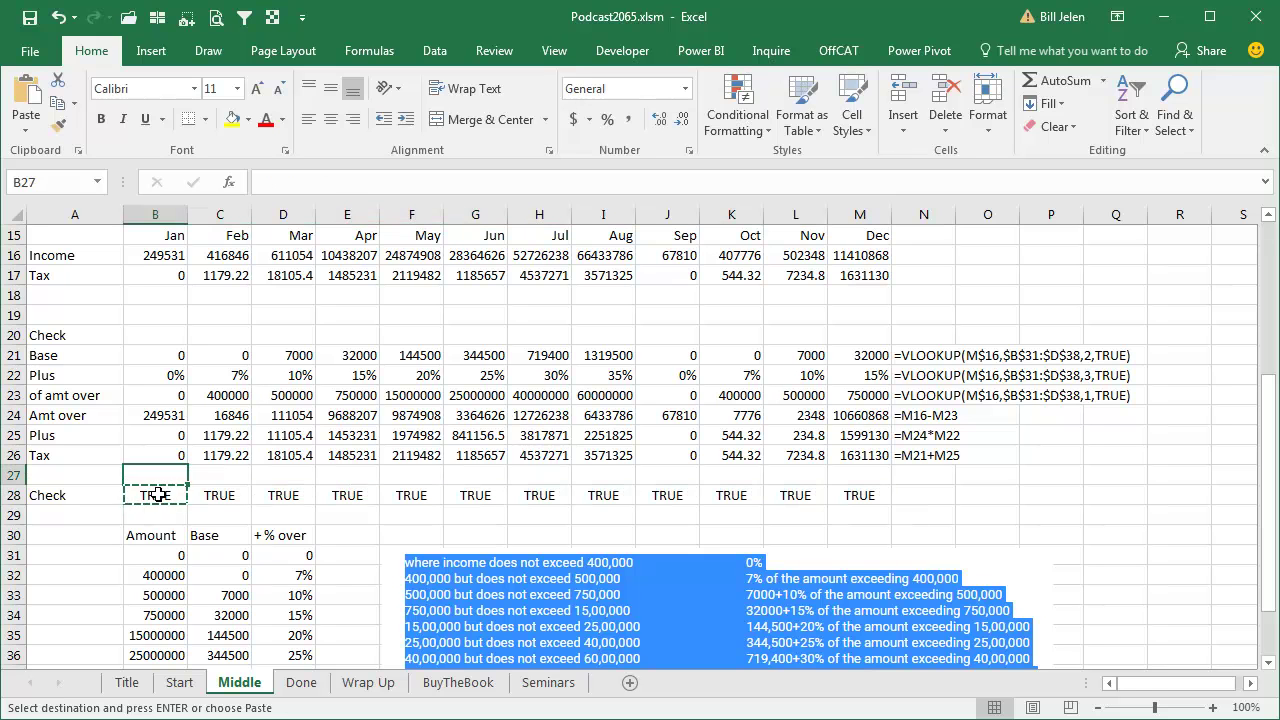
key(Up)
key(Up)
key(Up)
key(Up)
key(Up)
key(Up)
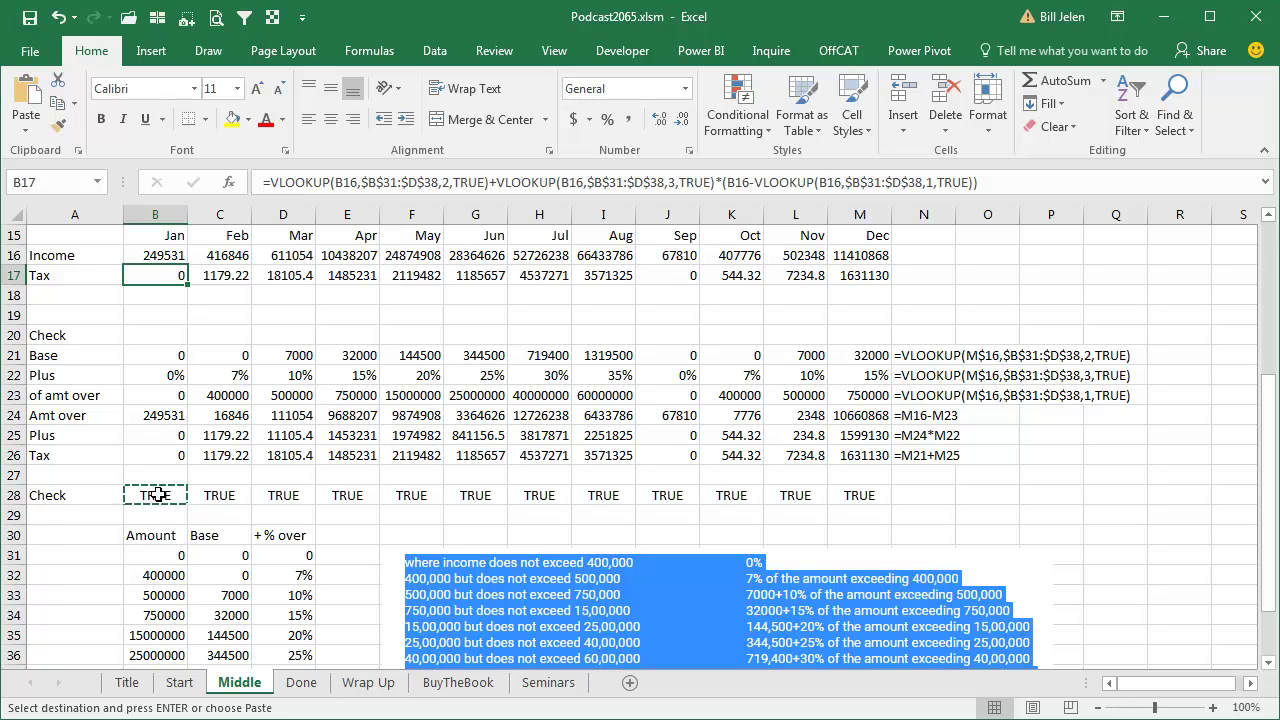
- Label A18 'One Formula' and copy B17's exact tax formula into B18 with Ctrl+'
key(Down)
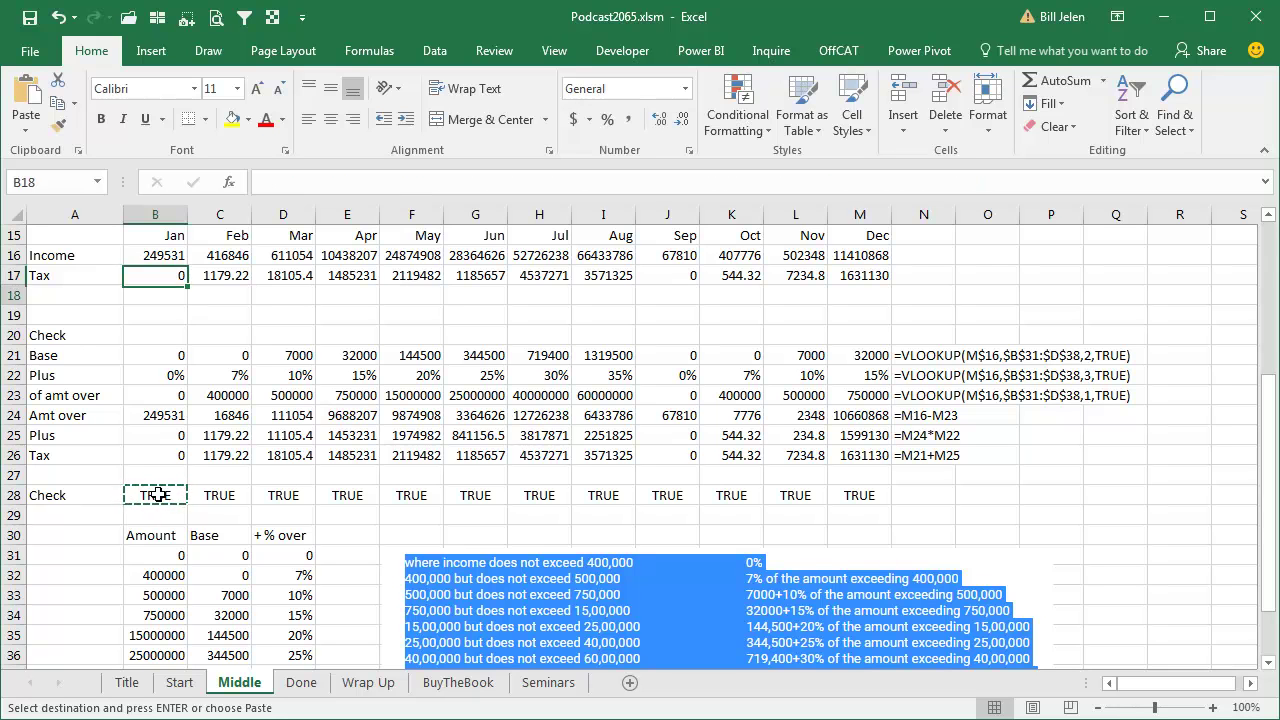
key(Left)
text(One Form)
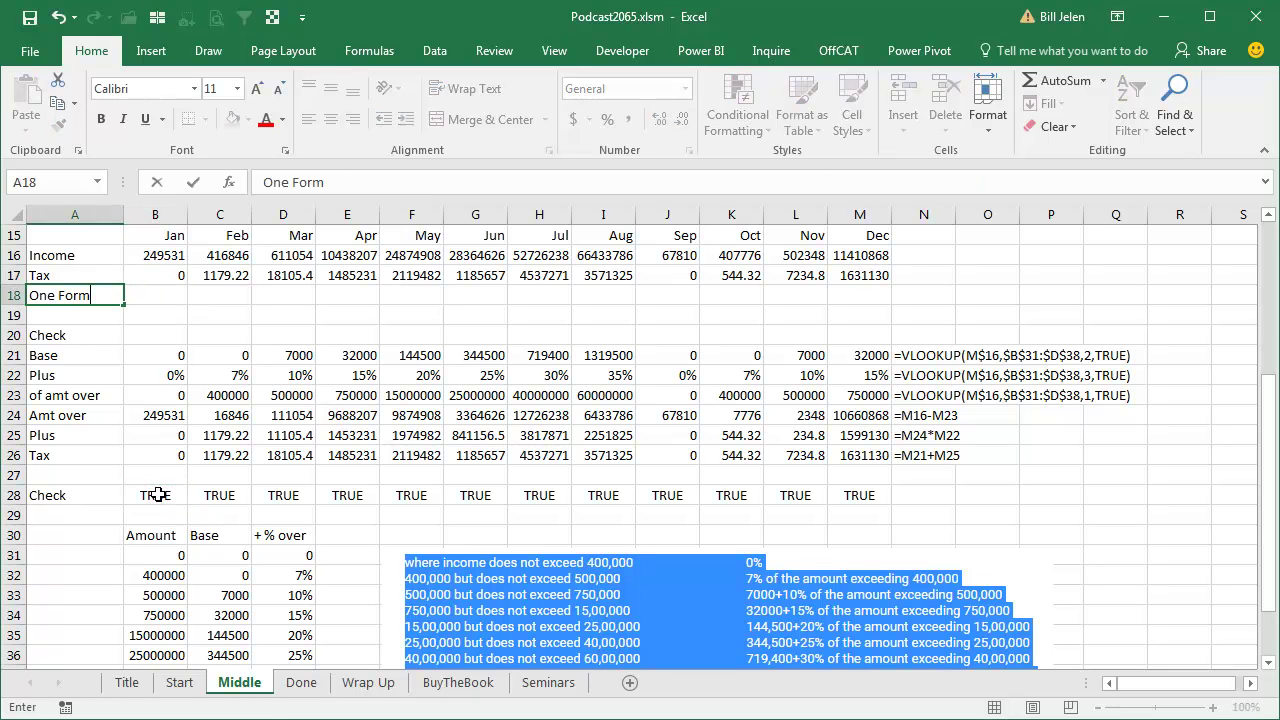
text(ula)
key(Return)
key(Up)
key(Right)
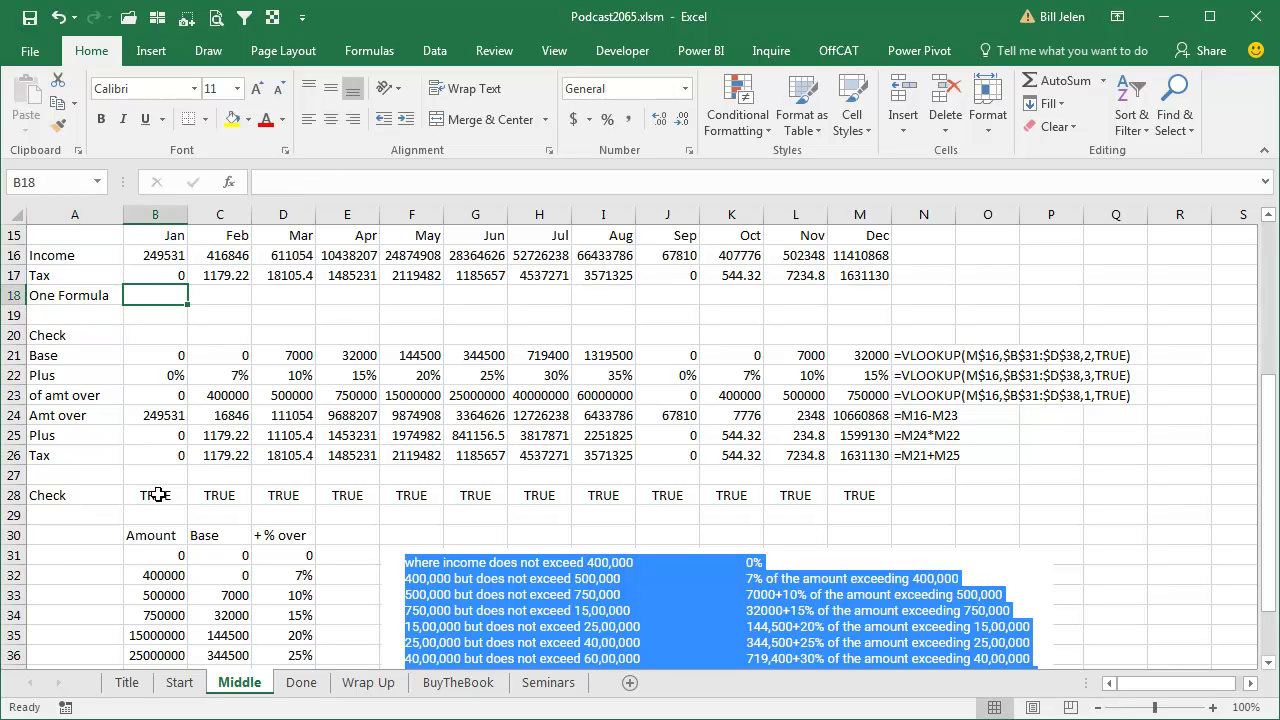
key(ctrl+apostrophe)
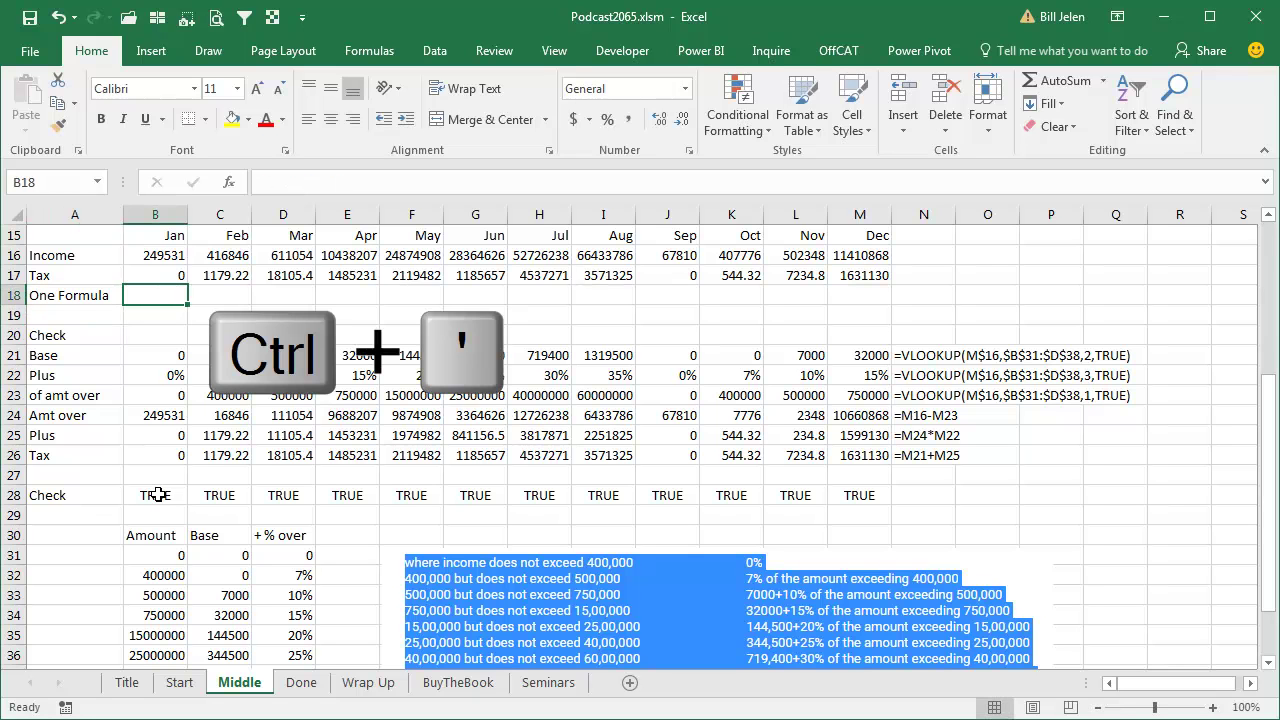
key(ctrl+apostrophe)
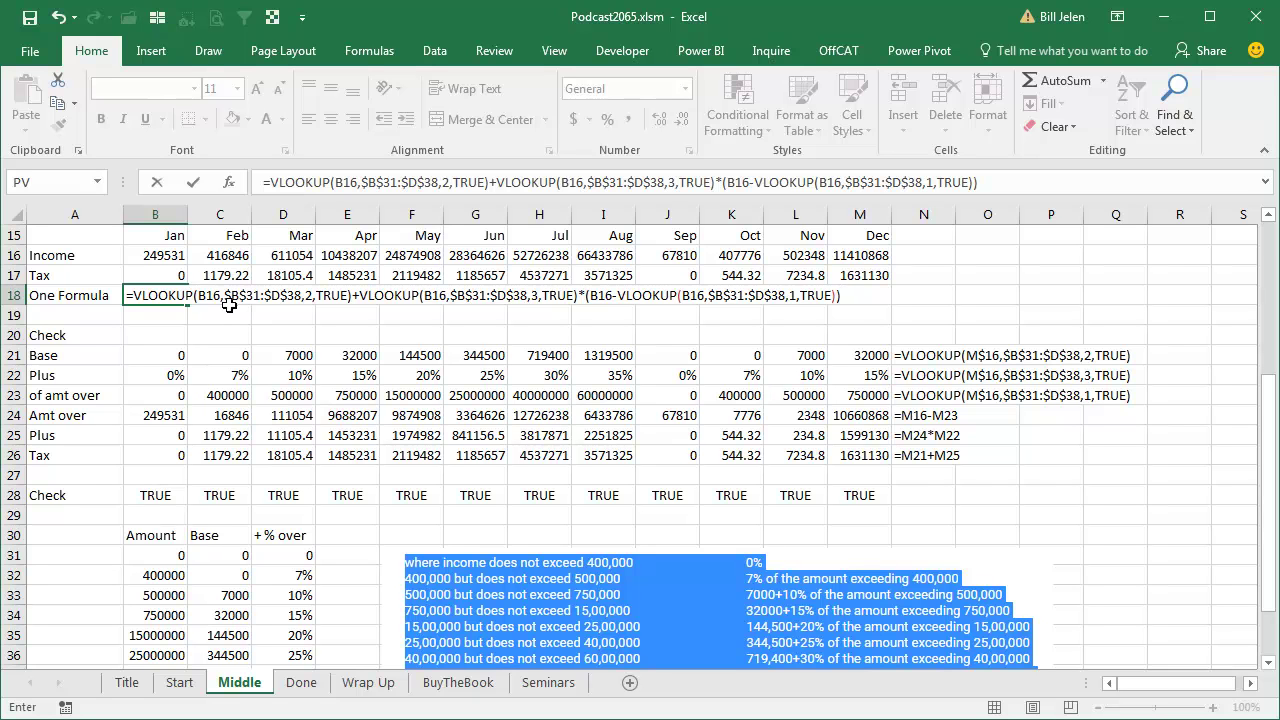
- Convert all three $B$31:$D$38 references in B18's formula into array constants with F9
drag(232, 296, 301, 296)
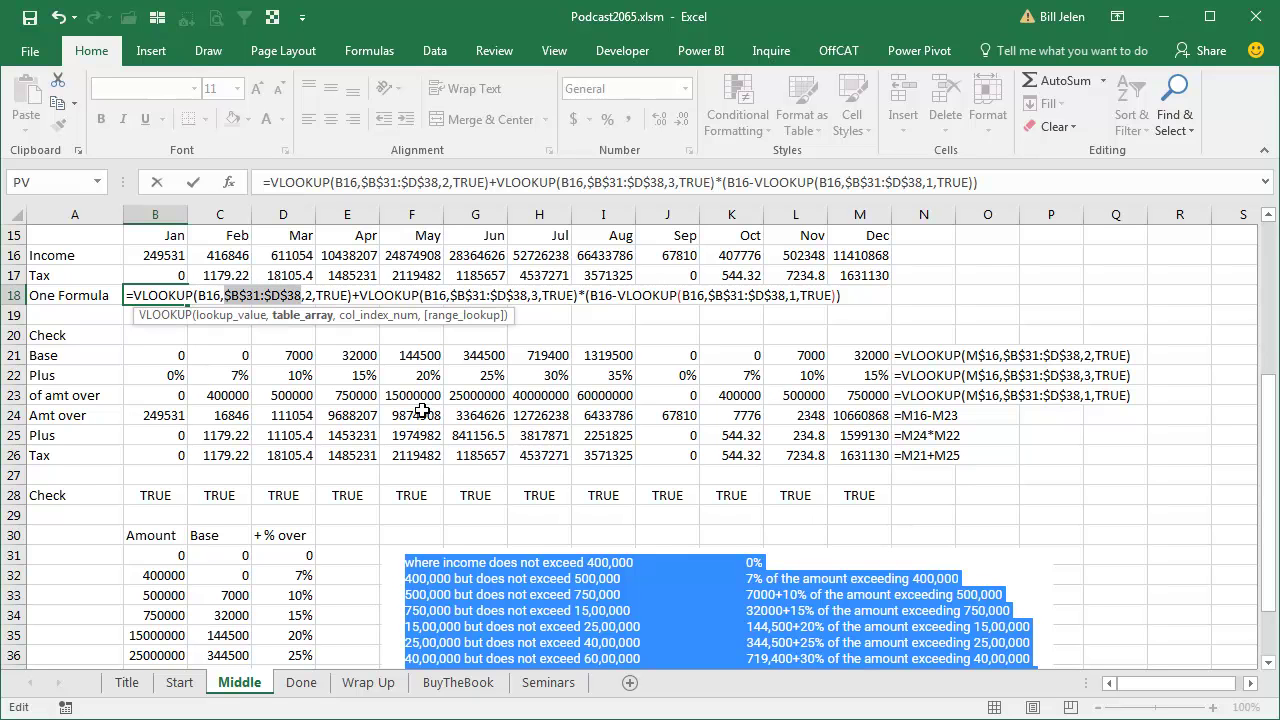
key(F9)
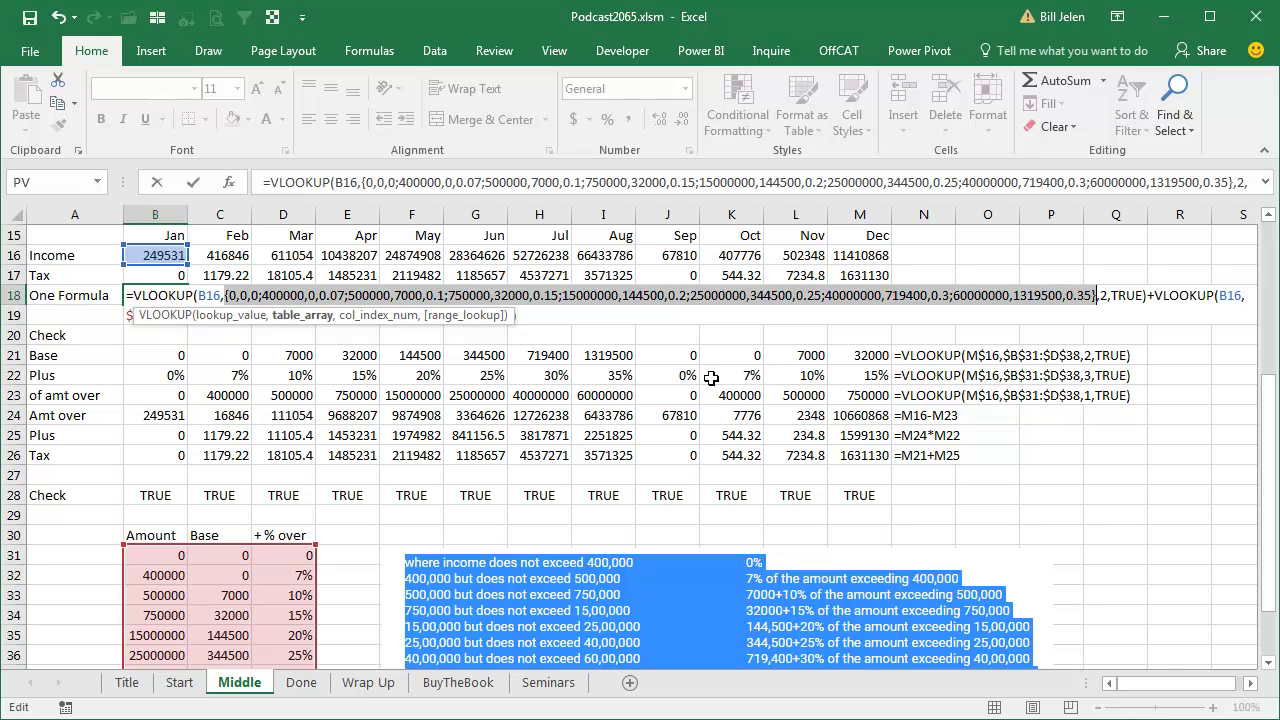
click(366, 315)
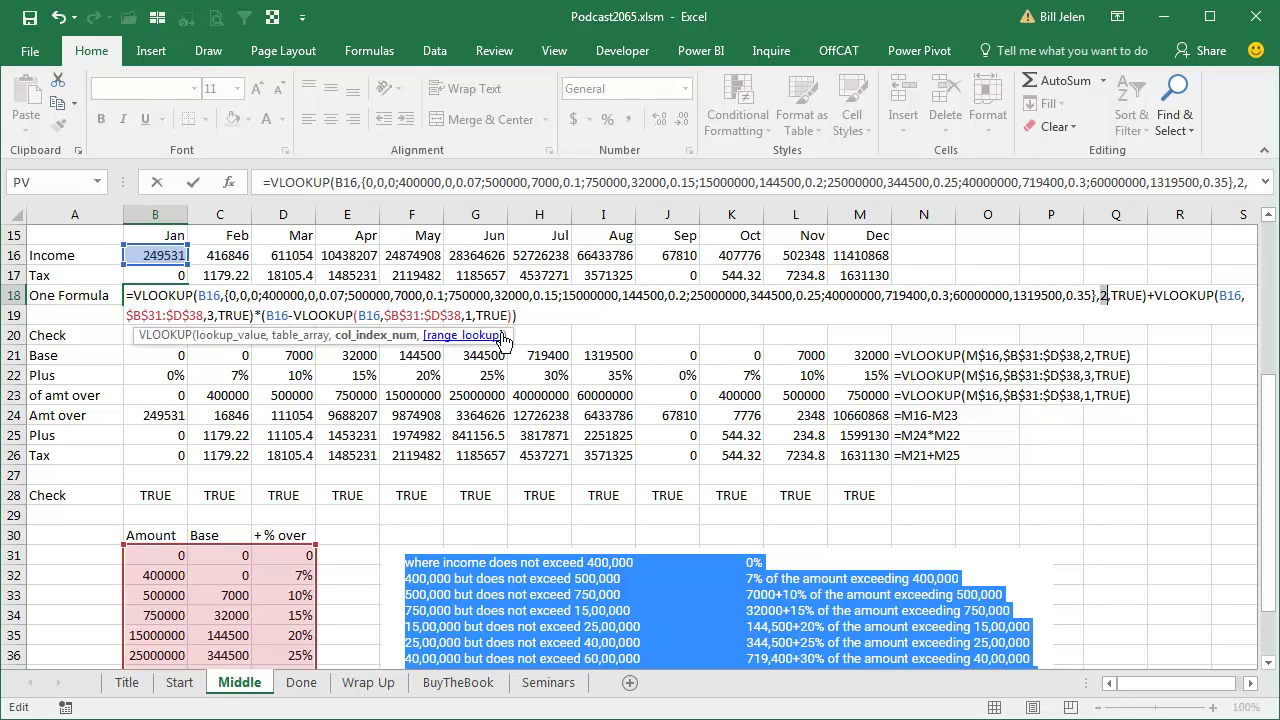
drag(458, 337, 512, 424)
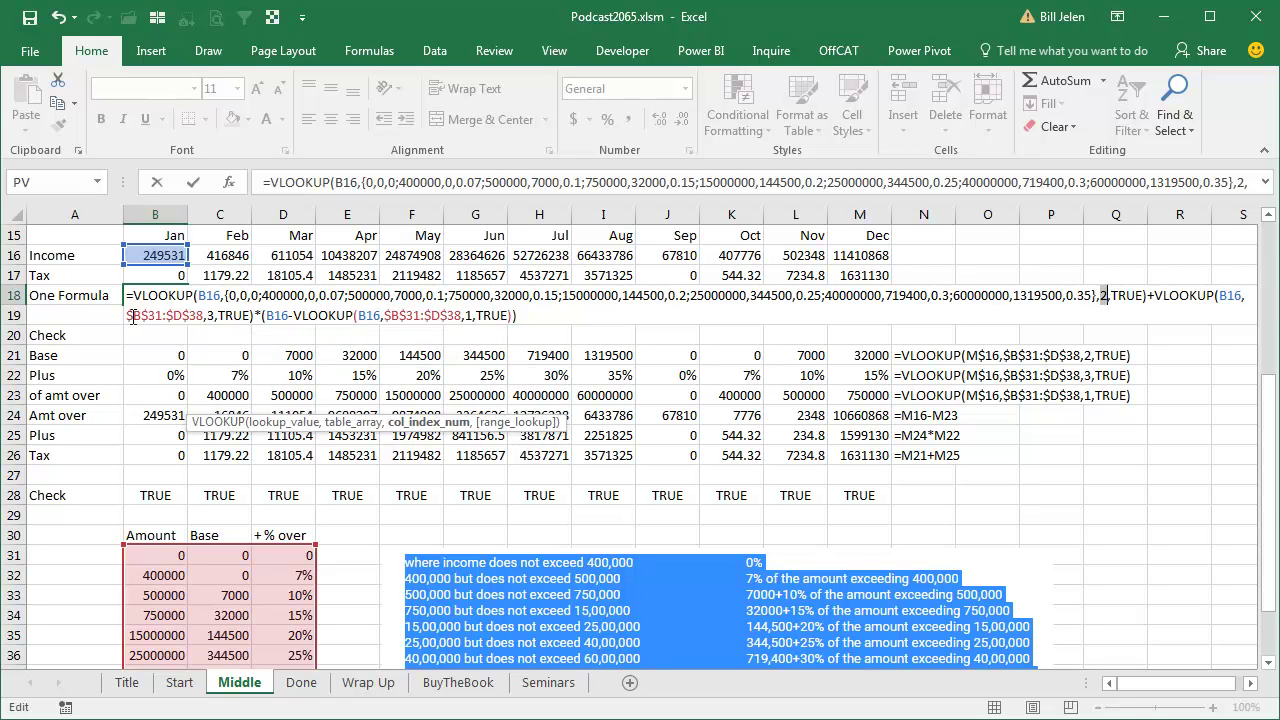
drag(127, 315, 204, 316)
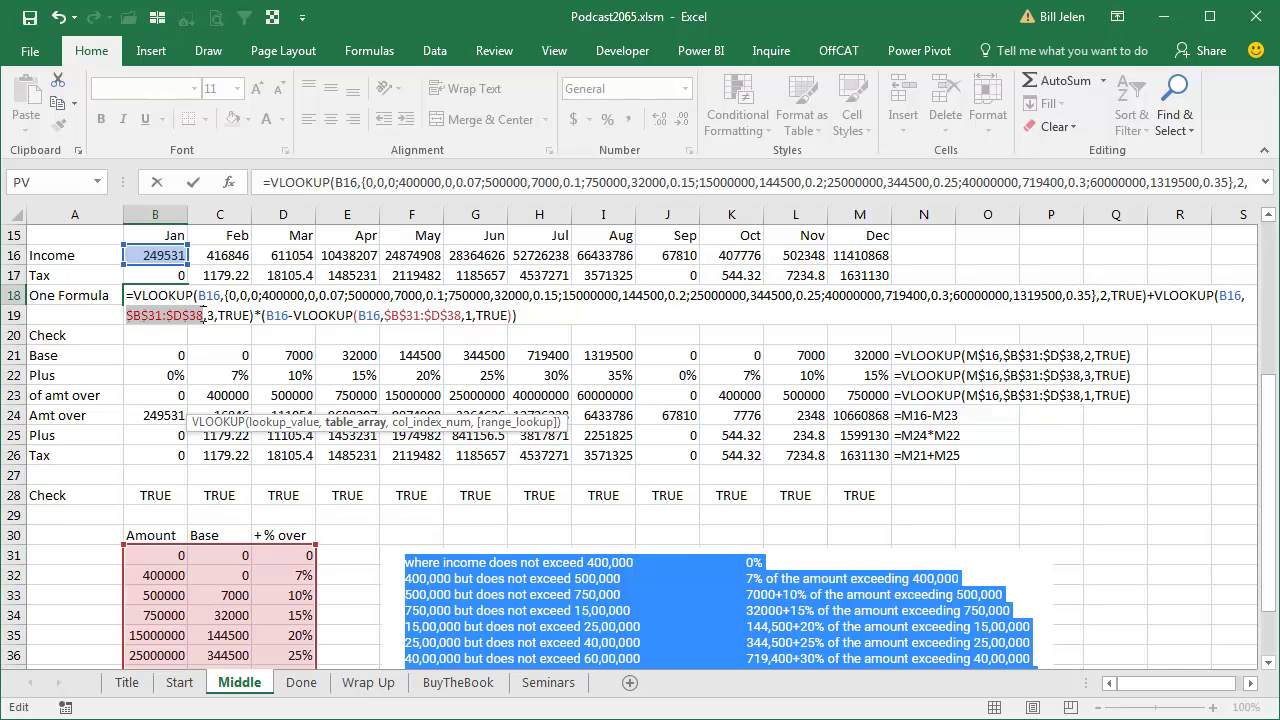
key(F9)
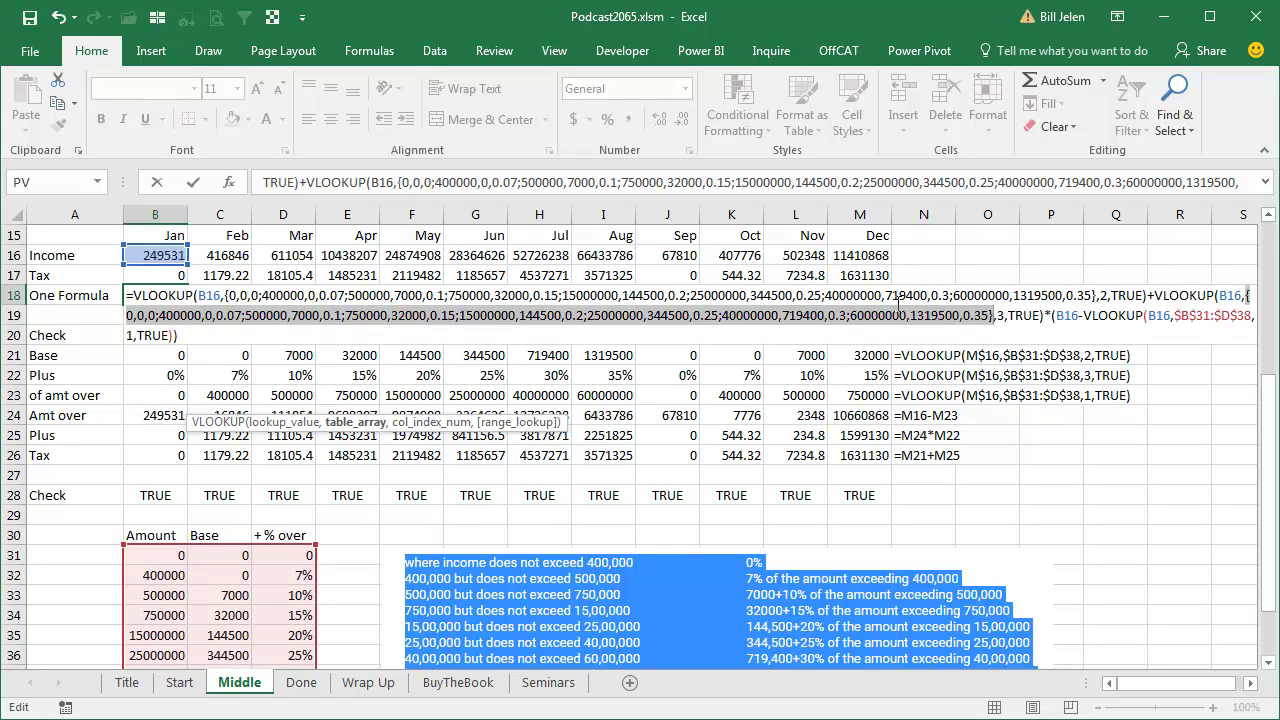
drag(1175, 315, 1249, 316)
key(F9)
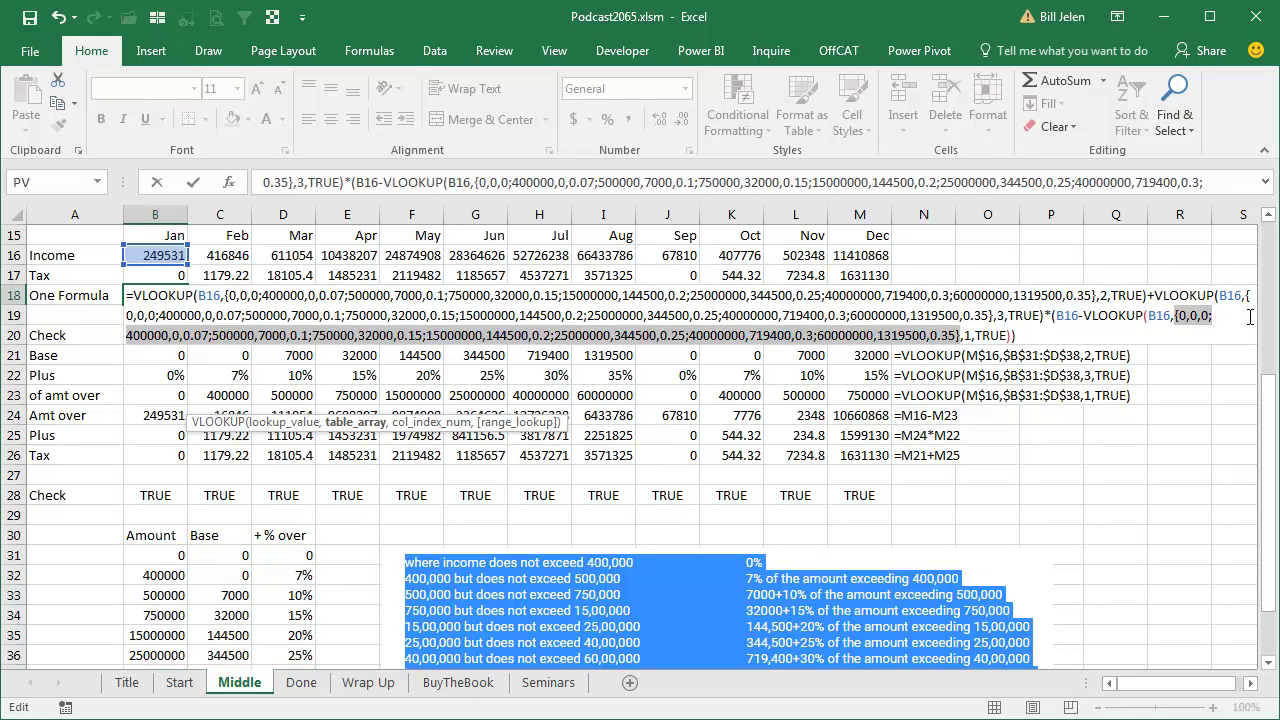
key(Return)
key(Up)
- Copy B18's embedded-array formula across row 18 through December, then review B18 unchanged
key(ctrl+c)
key(shift+Right)
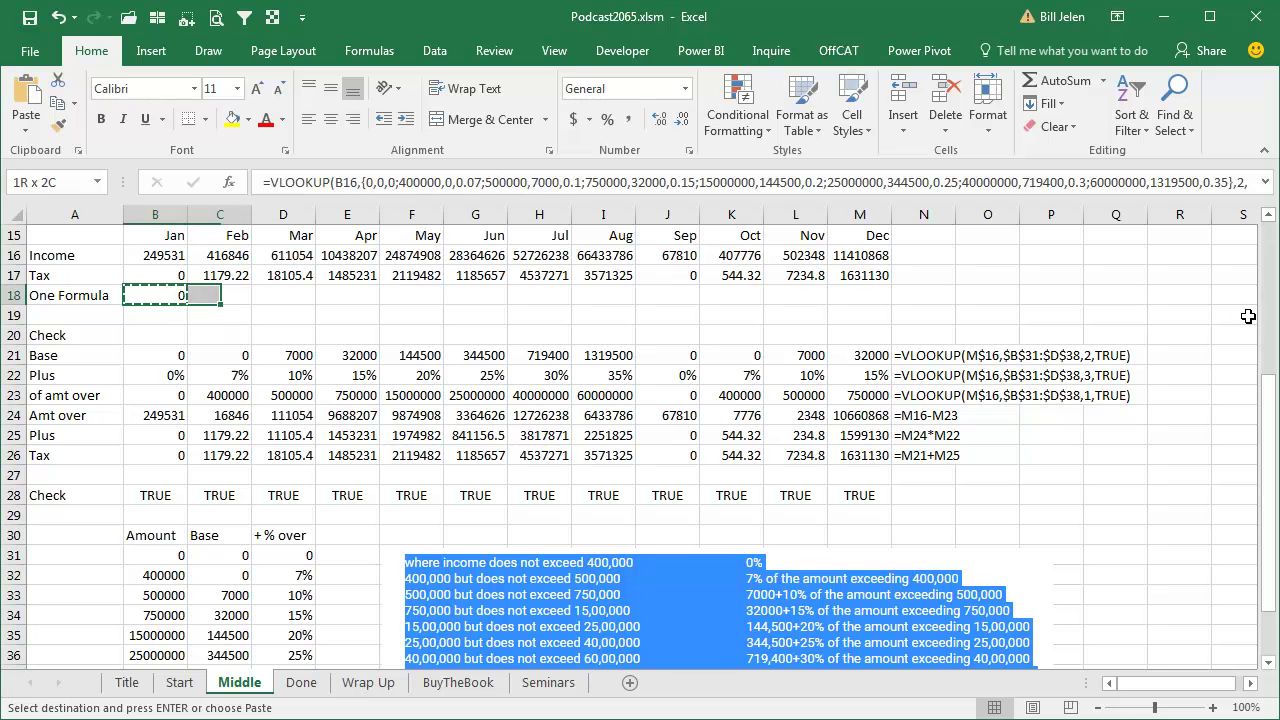
key(shift+Right)
key(shift+Right)
key(shift+Right)
key(shift+Right)
key(shift+Right)
key(shift+Right)
key(shift+Right)
key(shift+Right)
key(shift+Right)
key(shift+Right)
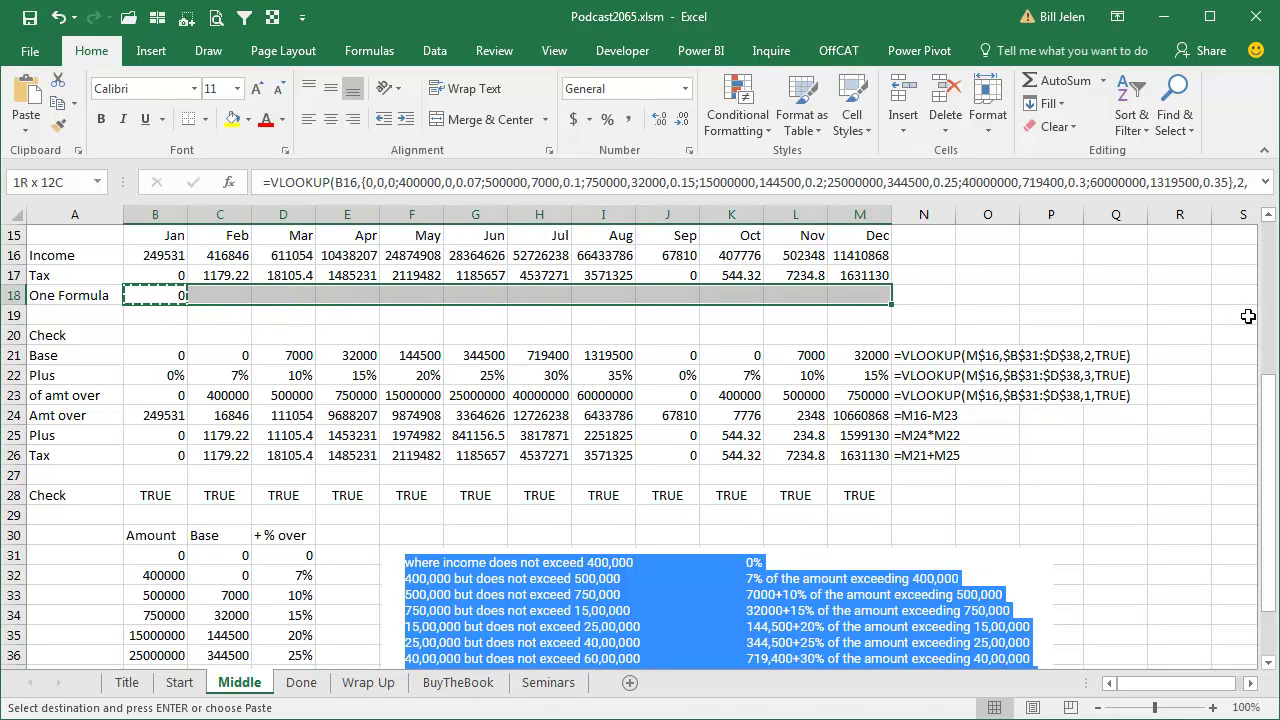
key(ctrl+v)
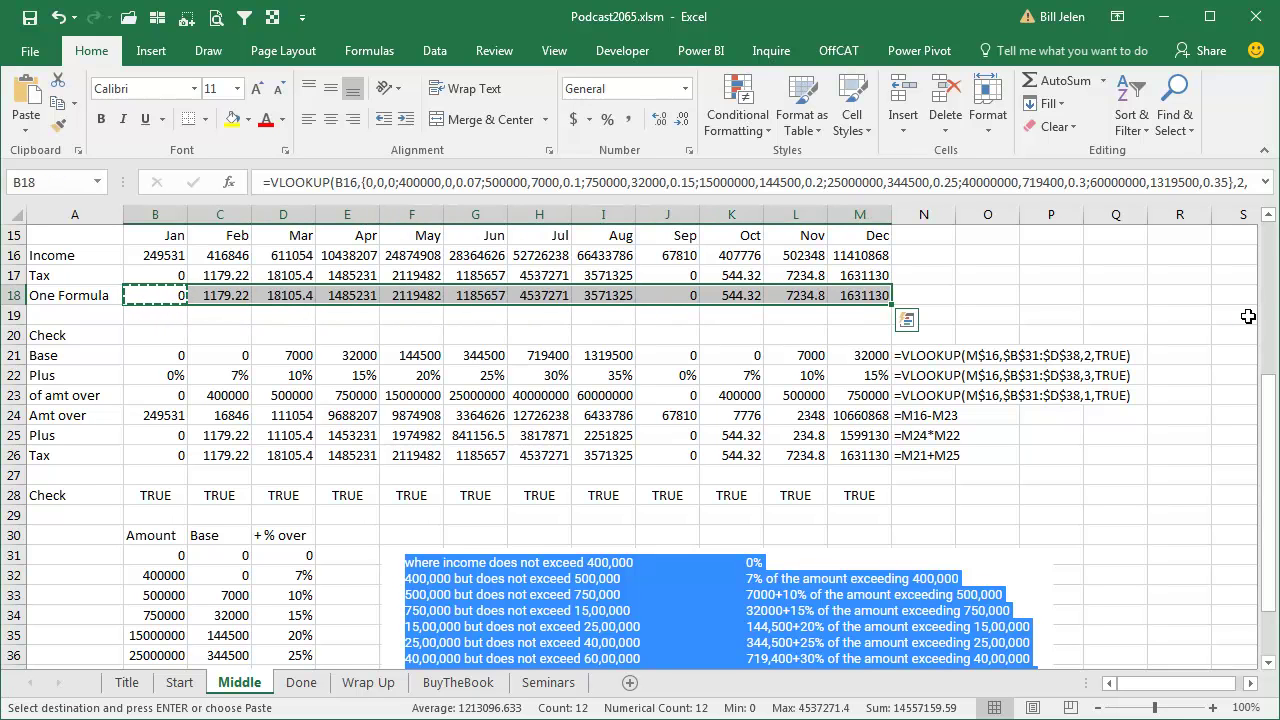
key(shift+Left)
key(shift+Left)
key(shift+Left)
key(shift+Left)
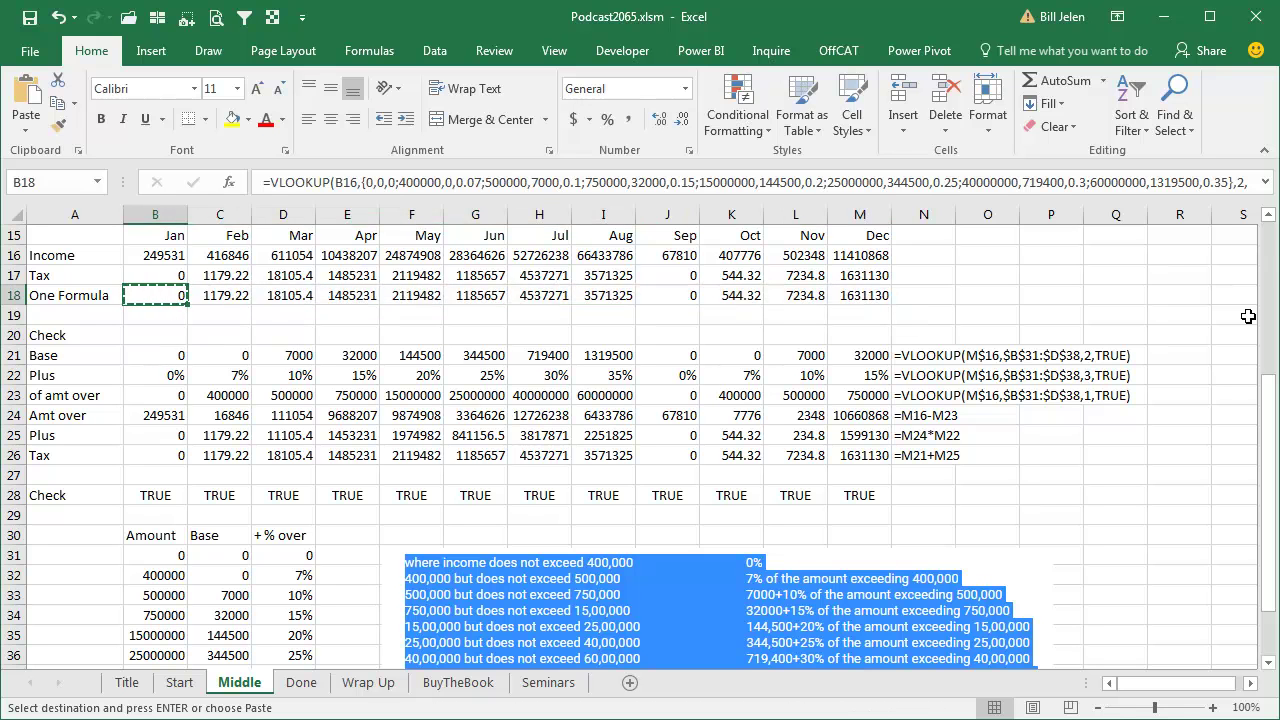
key(F2)
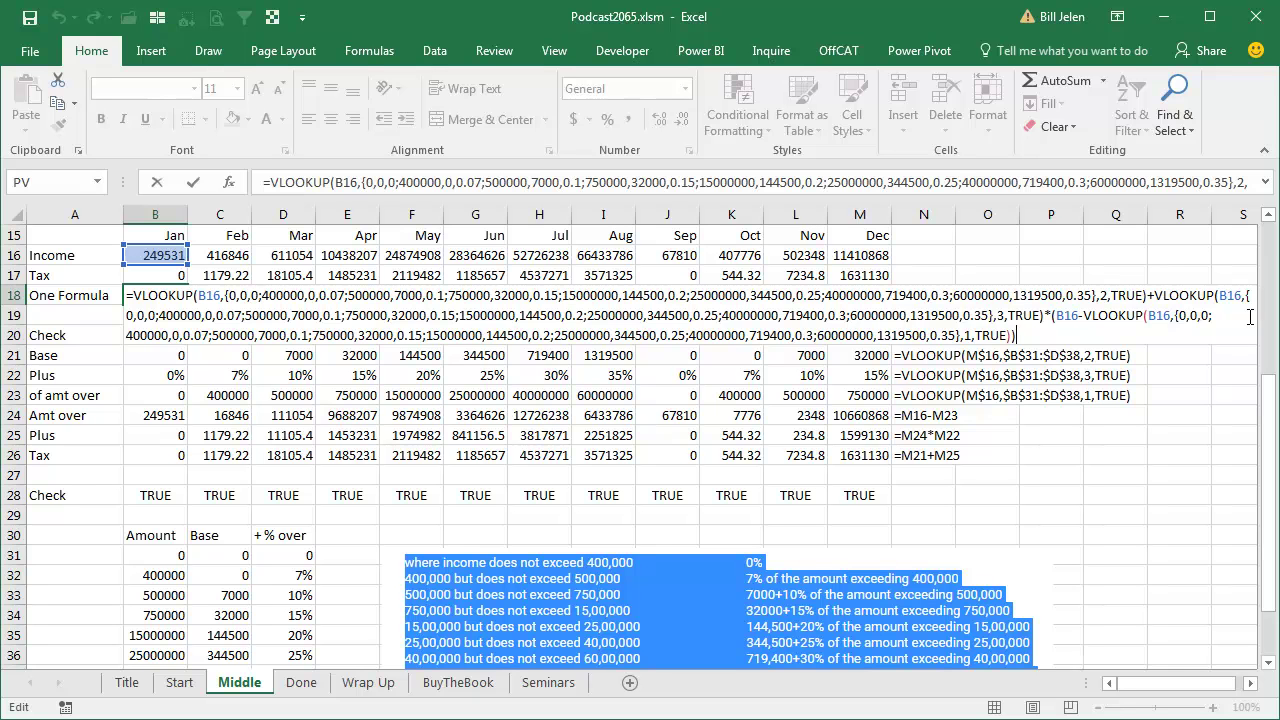
key(ctrl+Return)
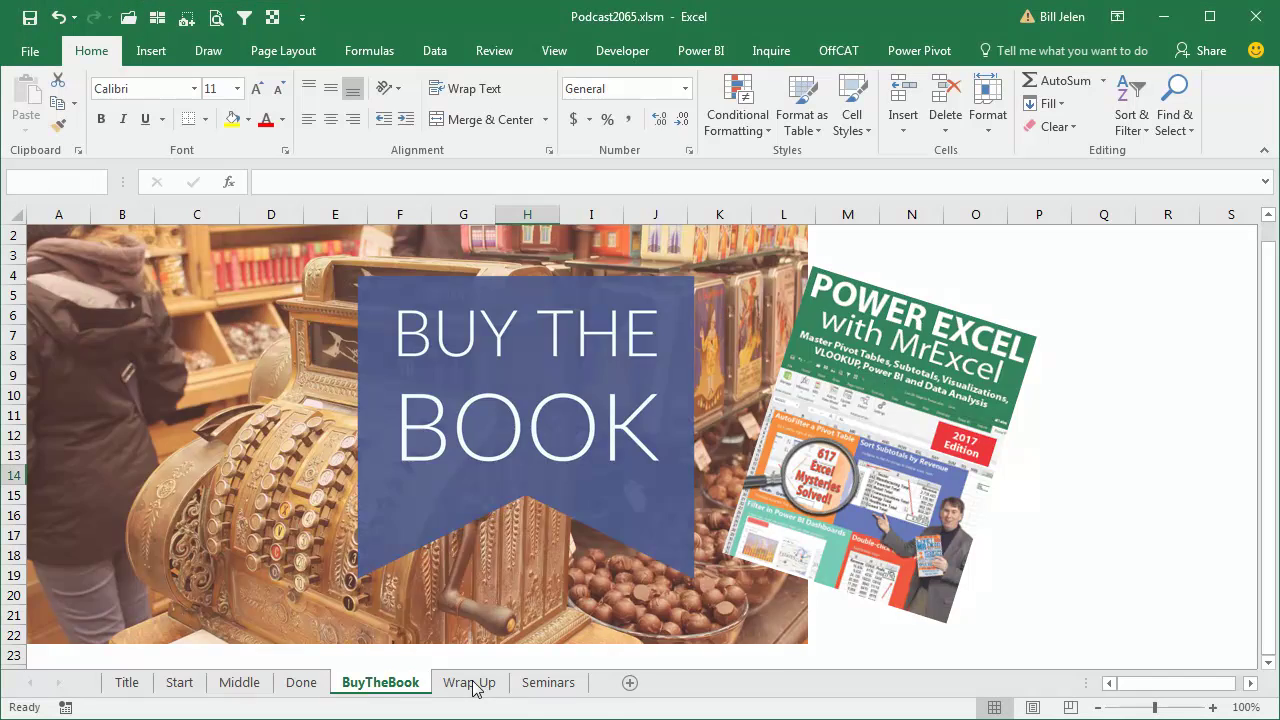
click(473, 686)
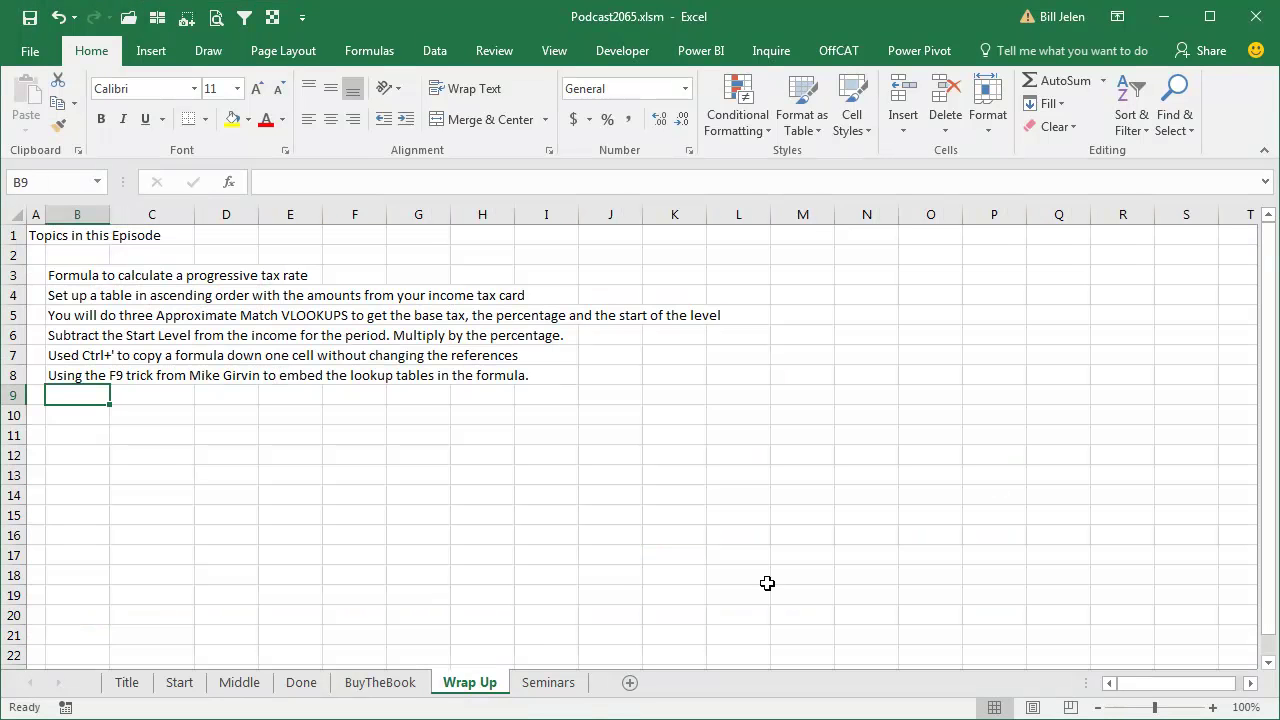